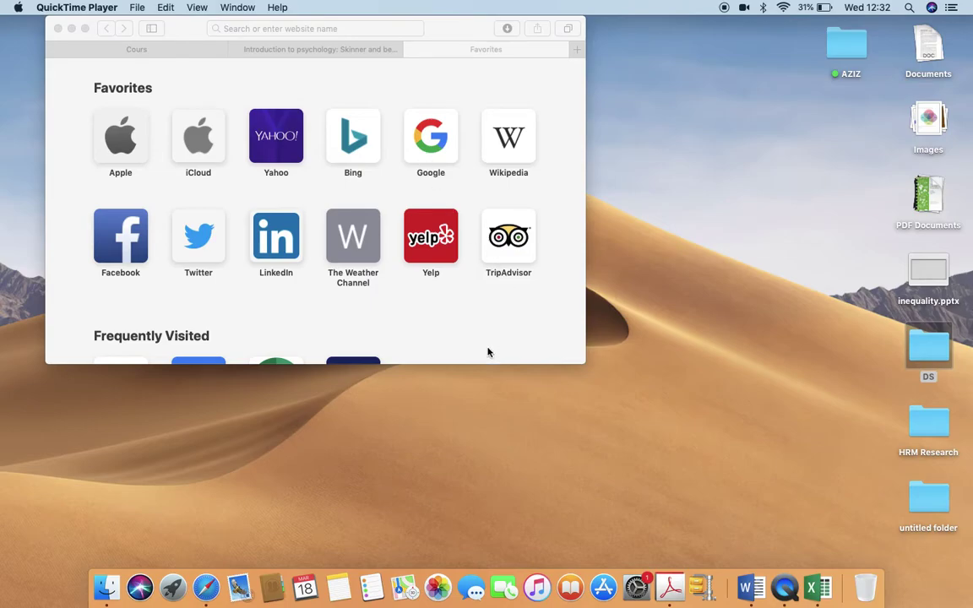
Make Safari full-screen, search 'google classroom' and open the Google Classroom site.
{"action": "left_click", "coordinate": [439, 160]}
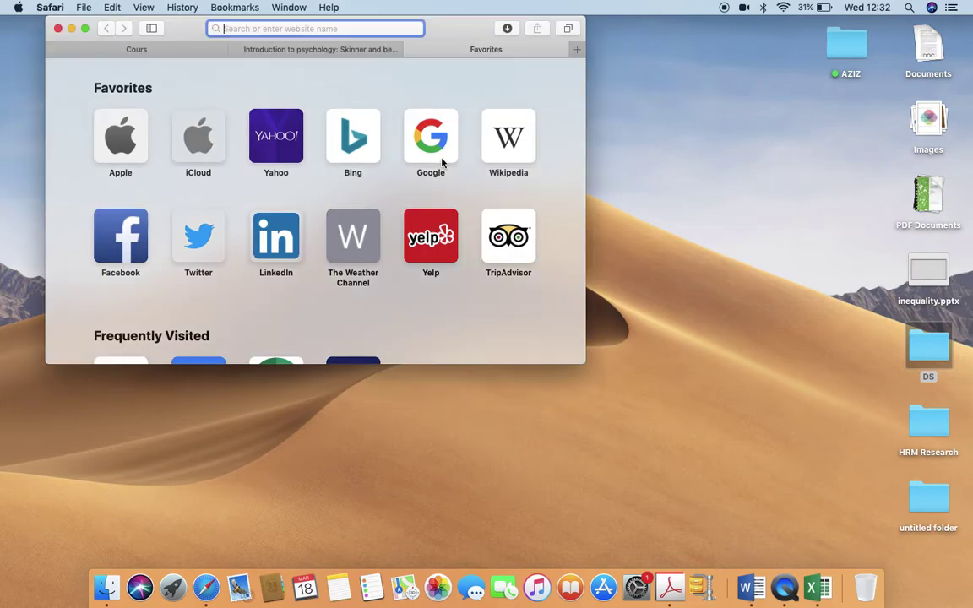
{"action": "left_click", "coordinate": [84, 29]}
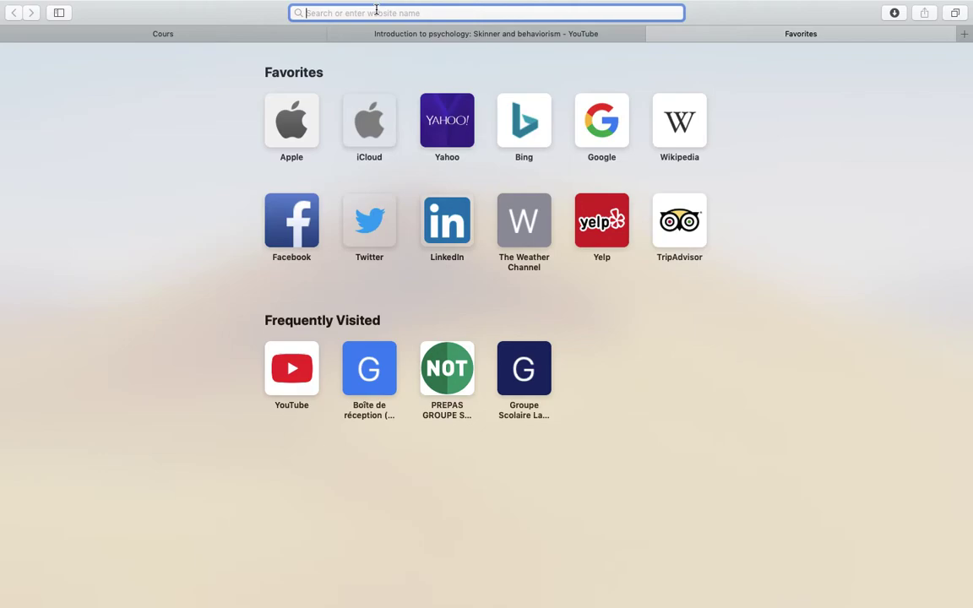
{"action": "type", "text": "goog"}
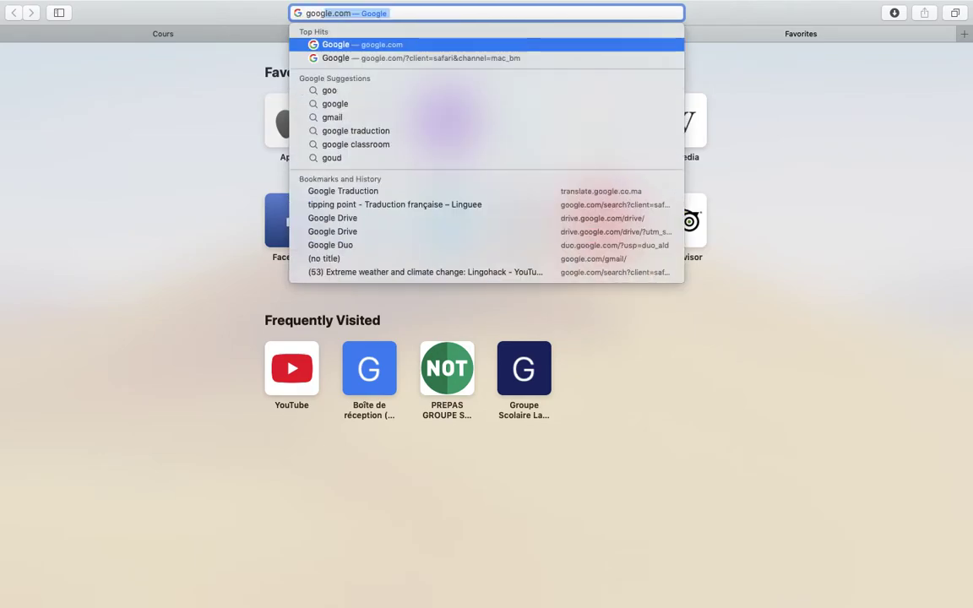
{"action": "type", "text": "le"}
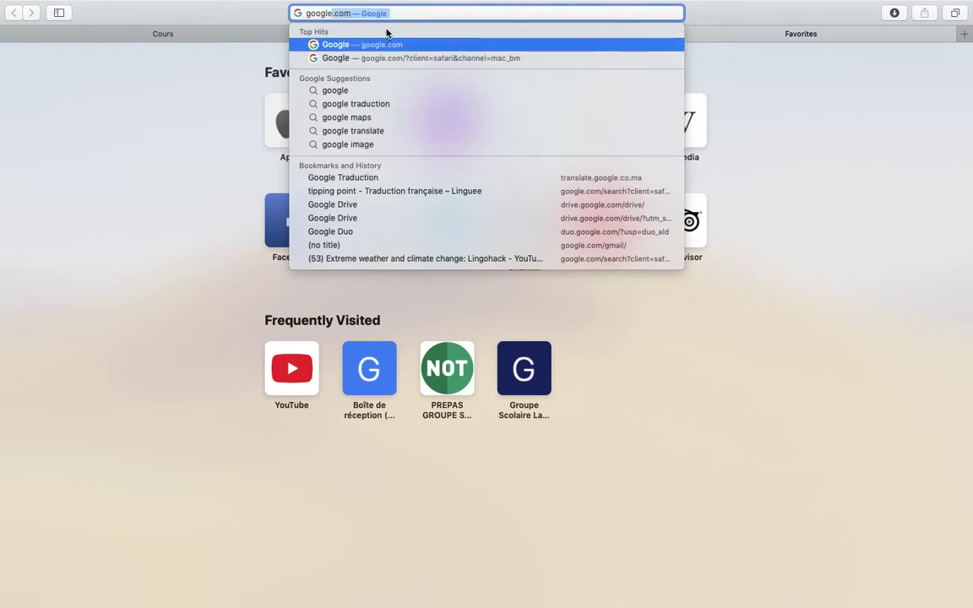
{"action": "type", "text": "d"}
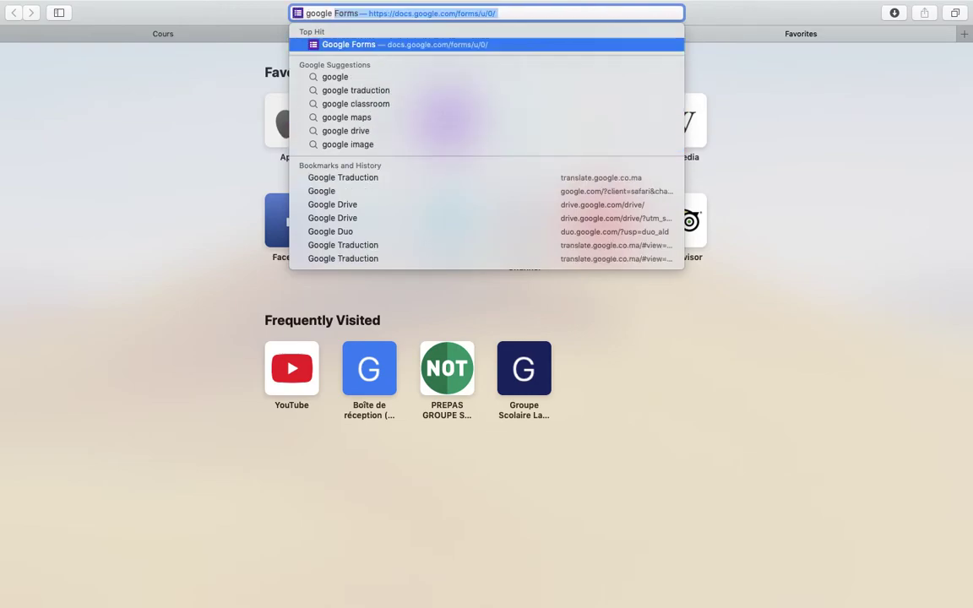
{"action": "key", "text": "BackSpace"}
{"action": "key", "text": "BackSpace"}
{"action": "type", "text": "classroom"}
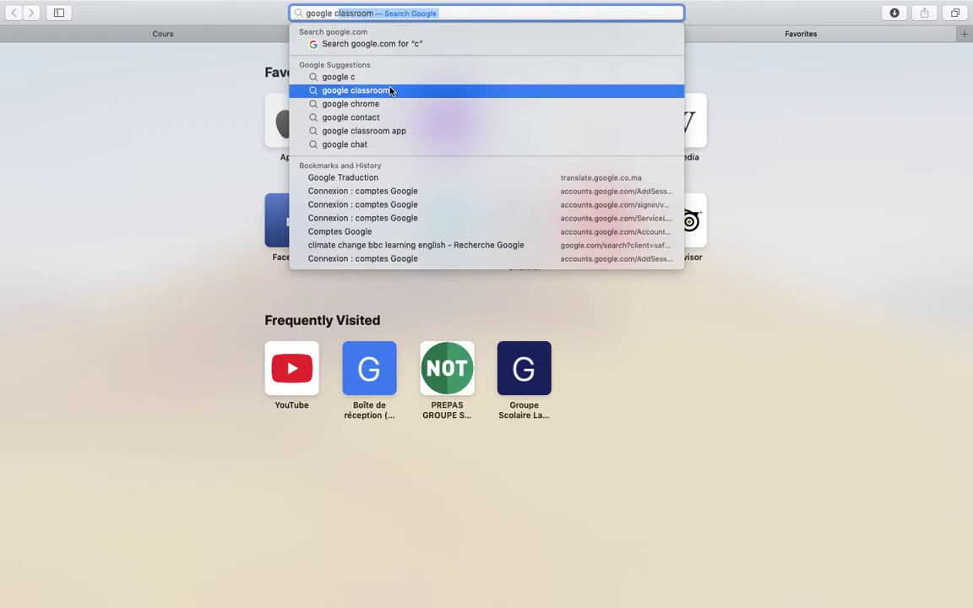
{"action": "left_click", "coordinate": [391, 89]}
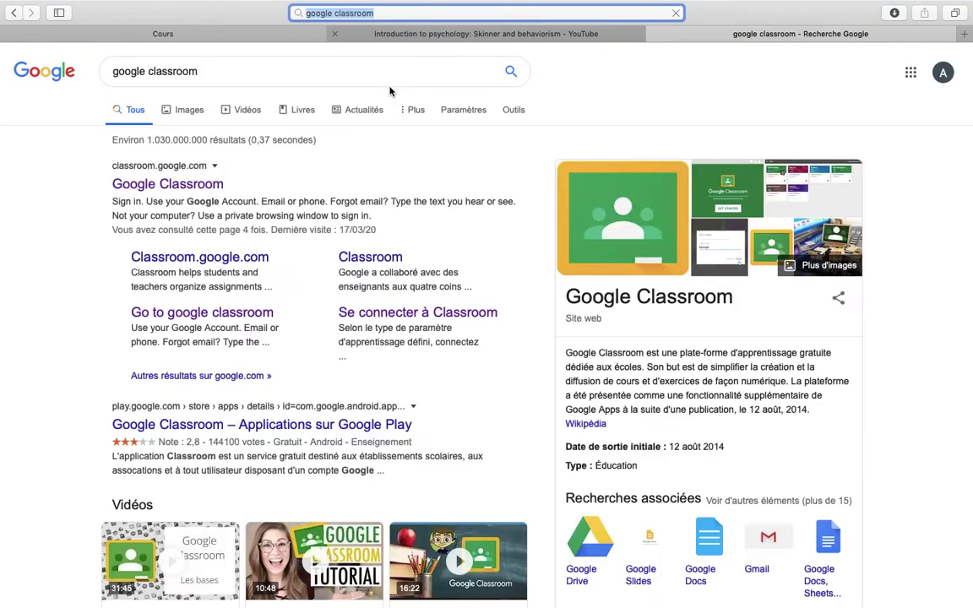
{"action": "left_click", "coordinate": [167, 193]}
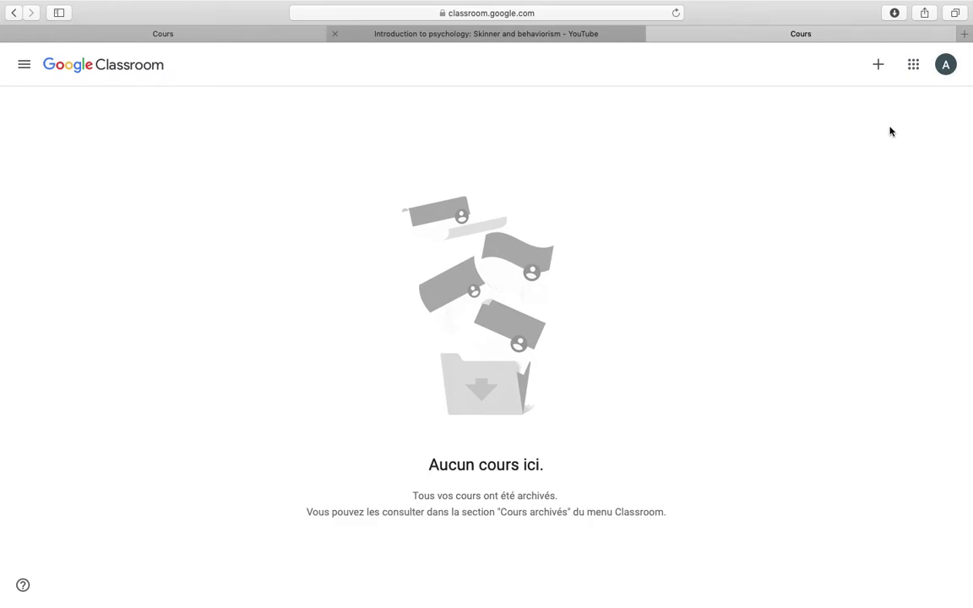
Add a second Google account and sign in with its saved e-mail and password.
{"action": "left_click", "coordinate": [944, 68]}
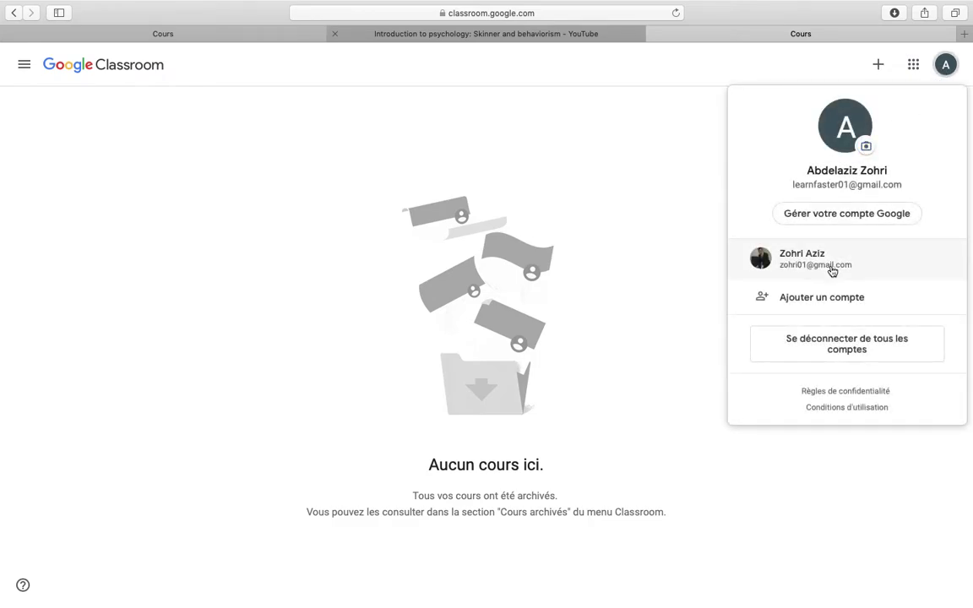
{"action": "left_click", "coordinate": [831, 302]}
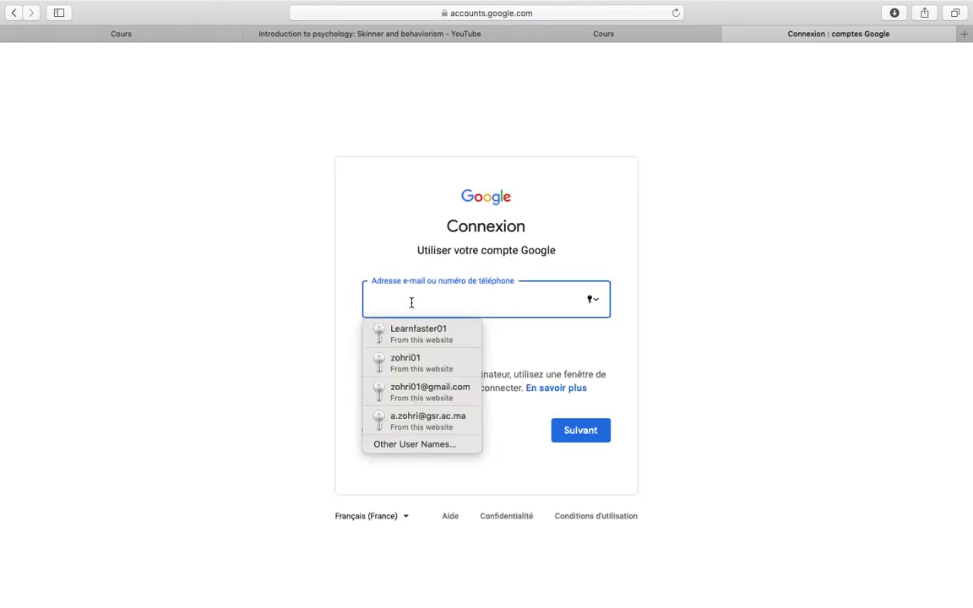
{"action": "left_click", "coordinate": [406, 338]}
{"action": "left_click", "coordinate": [605, 435]}
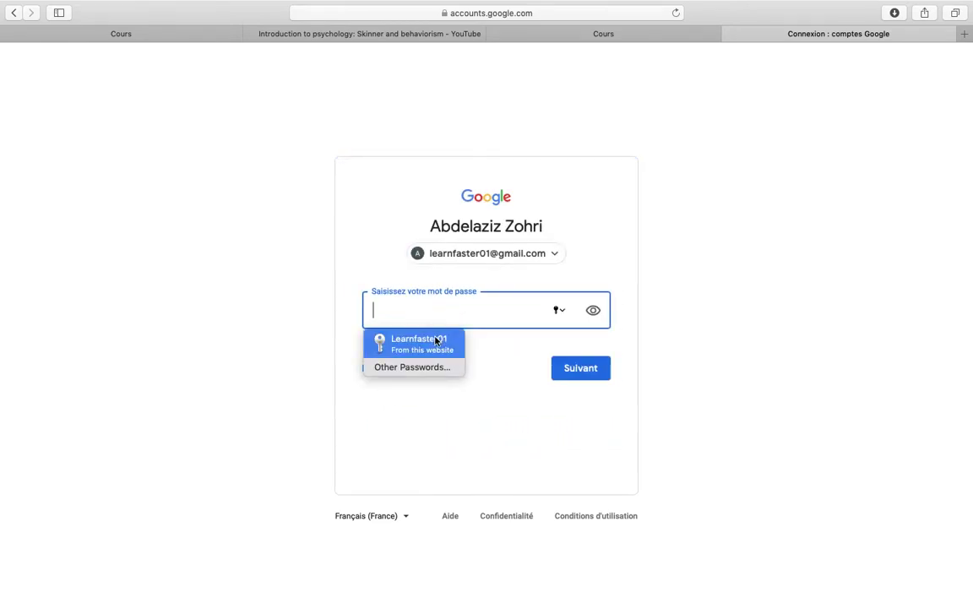
{"action": "left_click", "coordinate": [434, 342]}
{"action": "left_click", "coordinate": [601, 375]}
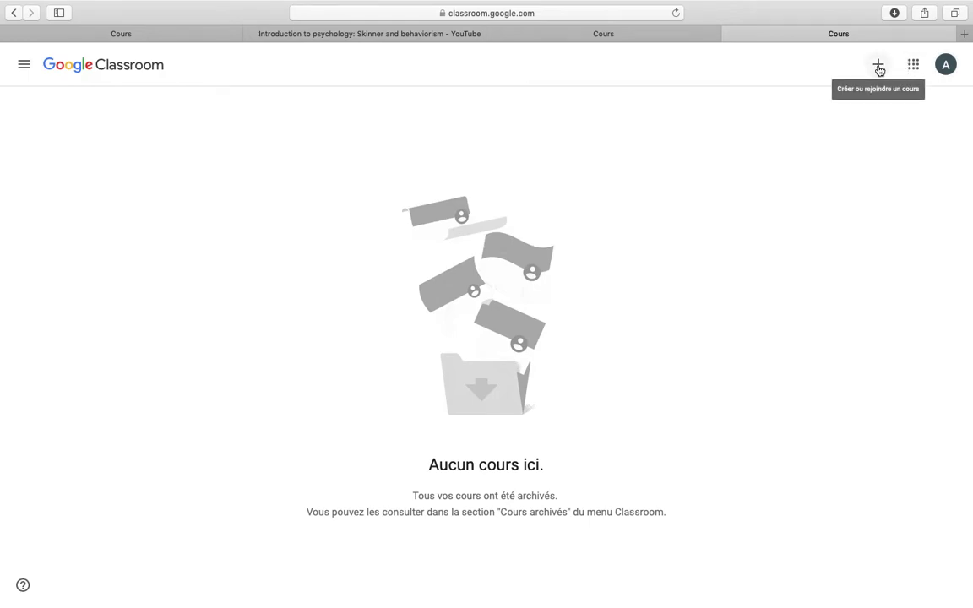
Start creating a course and confirm Classroom isn't used at a school.
{"action": "left_click", "coordinate": [879, 67]}
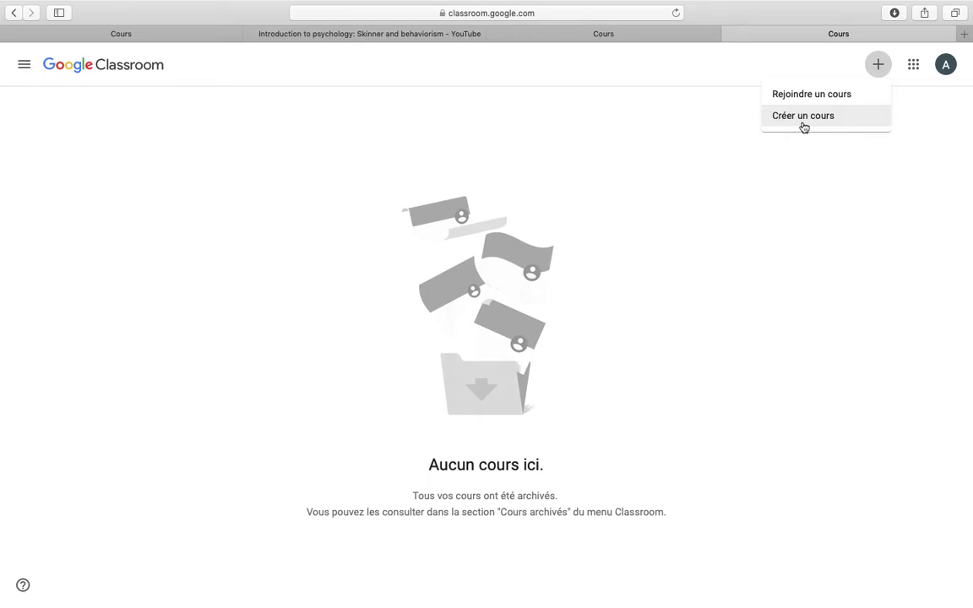
{"action": "left_click", "coordinate": [806, 124]}
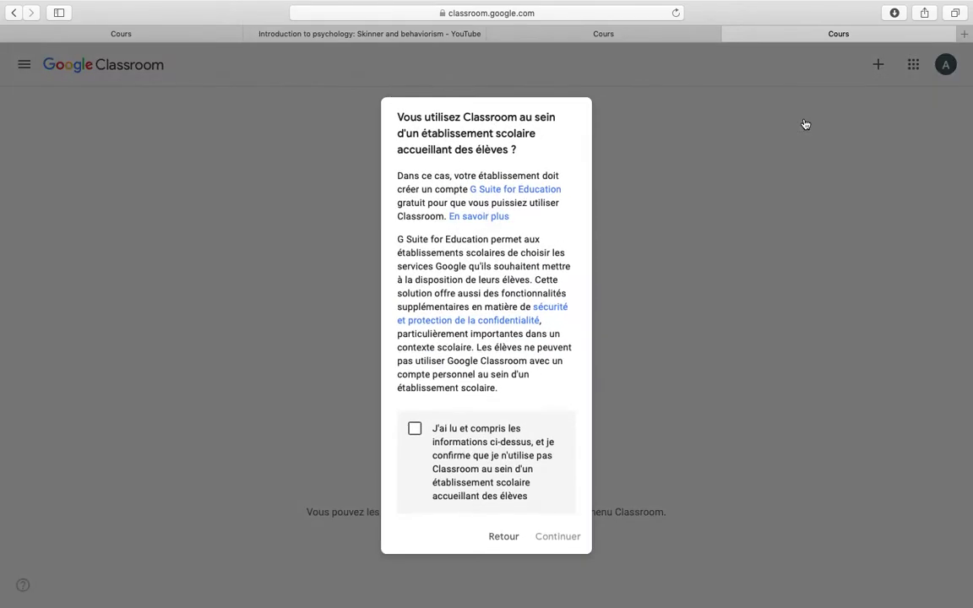
{"action": "left_click", "coordinate": [415, 430]}
{"action": "left_click", "coordinate": [557, 538]}
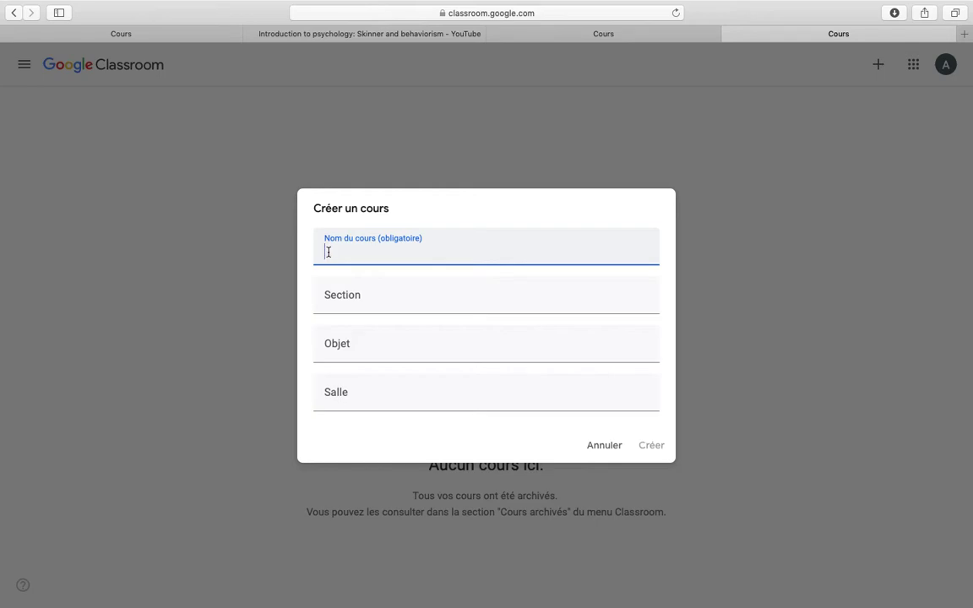
Create course 'Psychology', section 'Winetr', subject 'Introduce students to Behaviourism', room '01'.
{"action": "type", "text": "Psychology"}
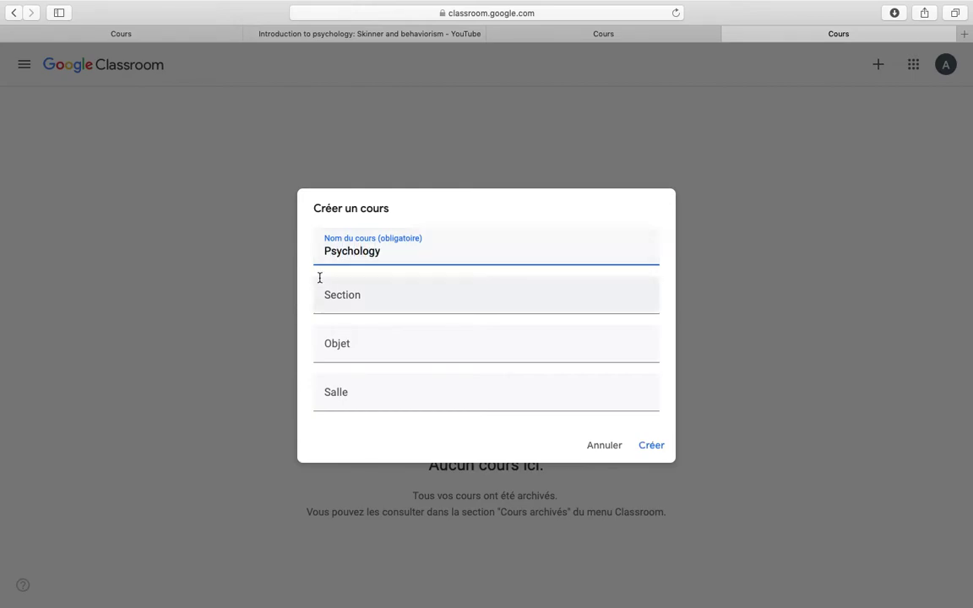
{"action": "left_click", "coordinate": [338, 302]}
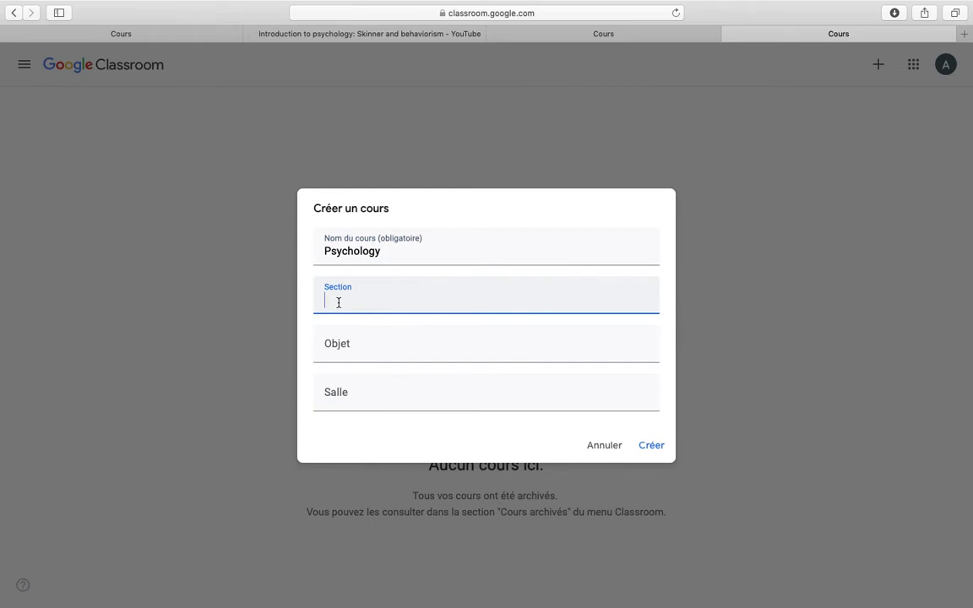
{"action": "type", "text": "Winetr"}
{"action": "left_click", "coordinate": [340, 342]}
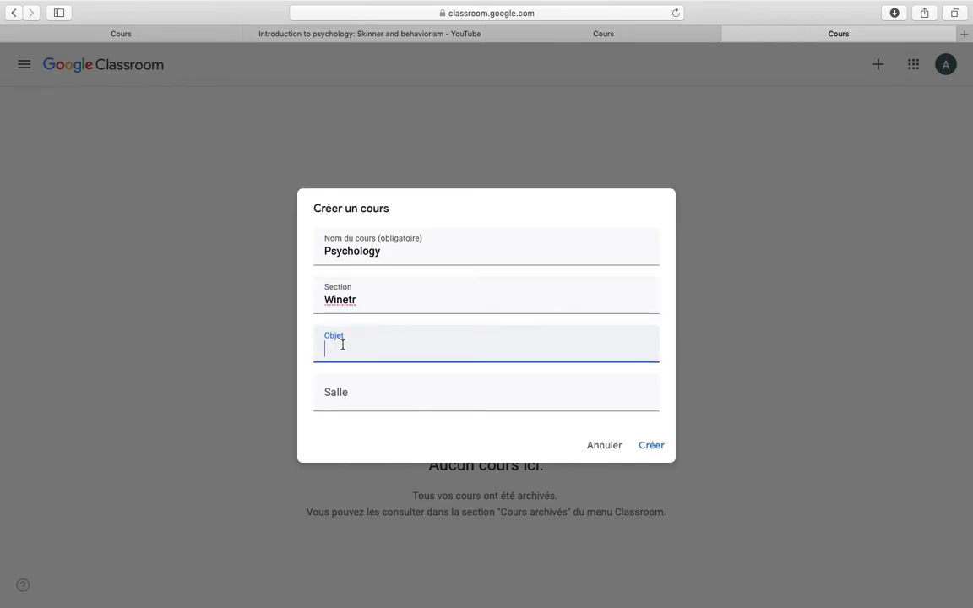
{"action": "type", "text": "Introduce studets"}
{"action": "key", "text": "BackSpace"}
{"action": "key", "text": "BackSpace"}
{"action": "type", "text": "nts to "}
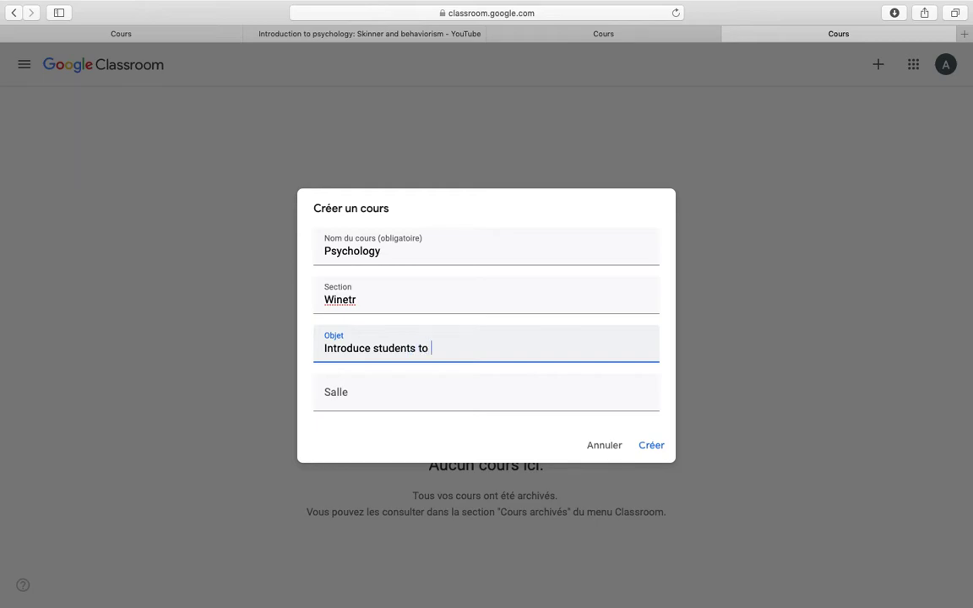
{"action": "type", "text": "Behaviourism"}
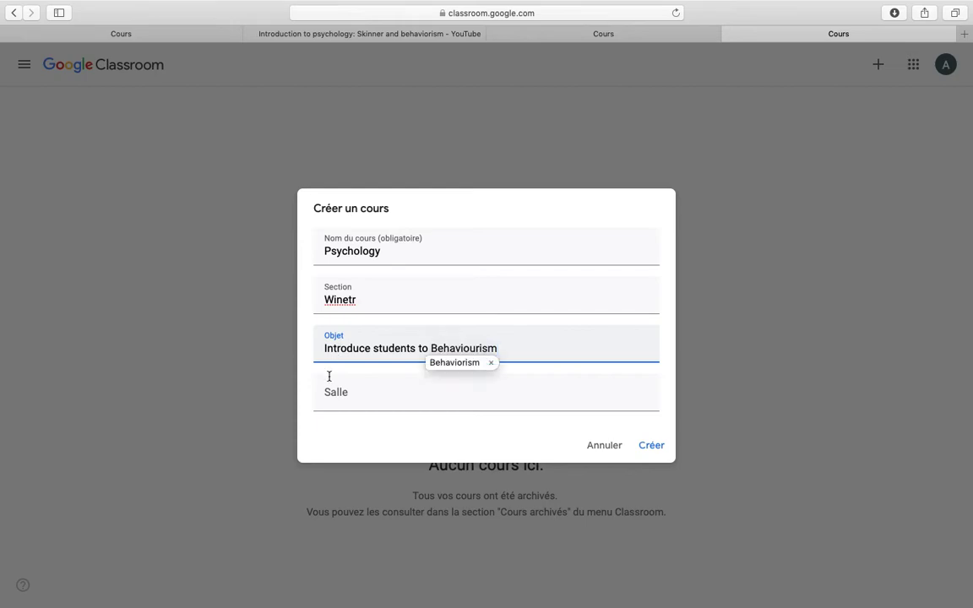
{"action": "left_click", "coordinate": [347, 399]}
{"action": "type", "text": "01"}
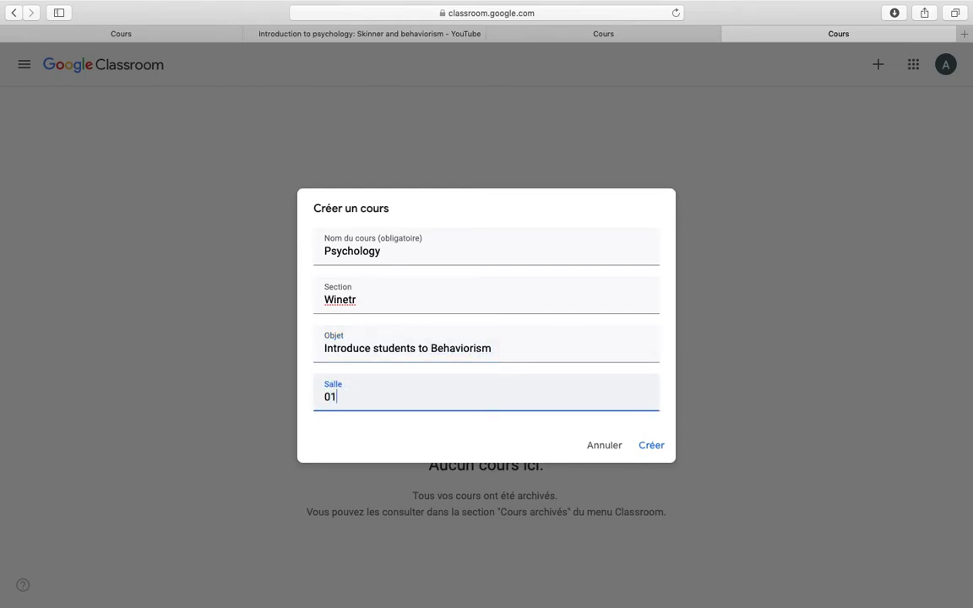
{"action": "left_click", "coordinate": [657, 449]}
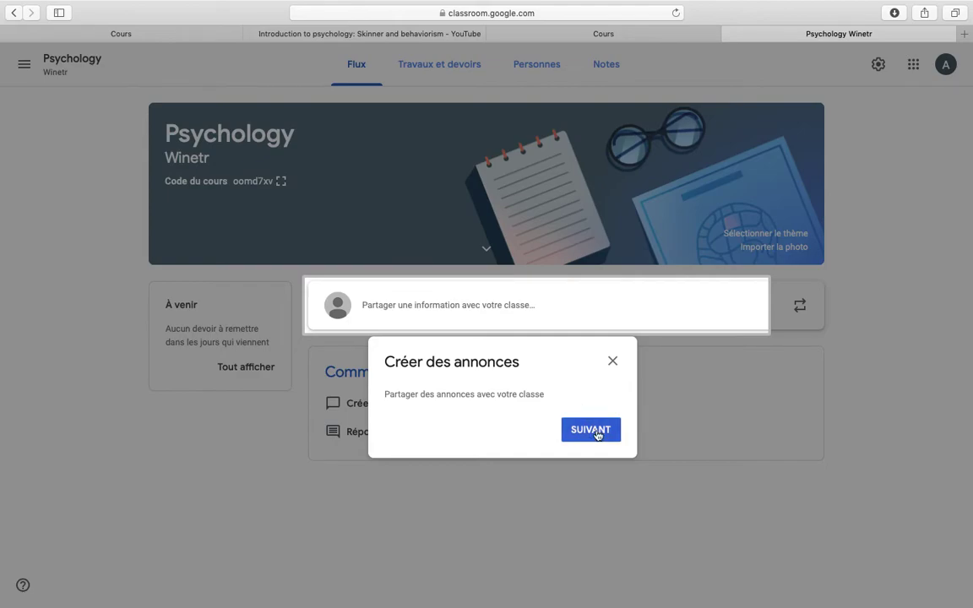
Dismiss the announcements tip and open the student invite form from the People page.
{"action": "left_click", "coordinate": [613, 363]}
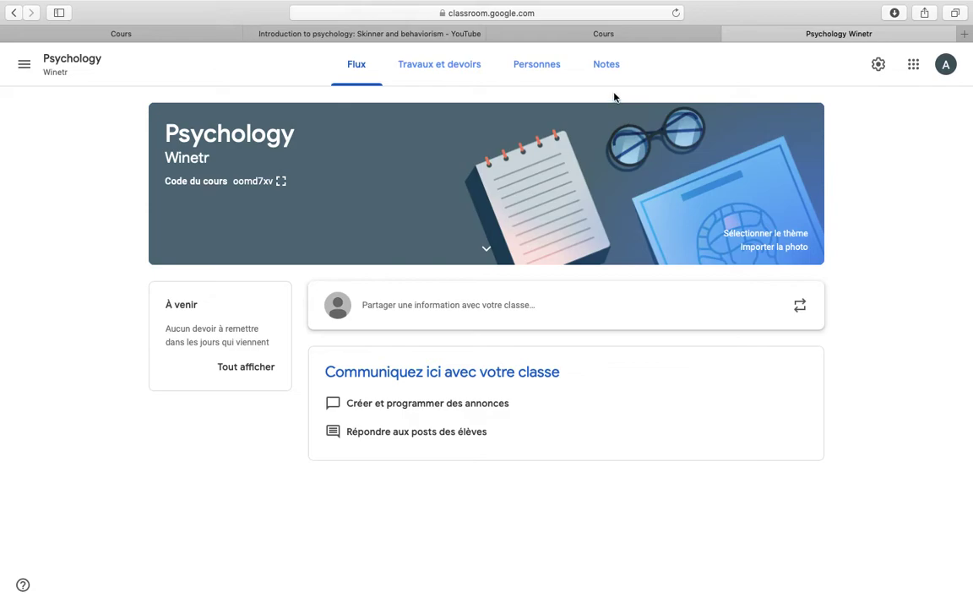
{"action": "left_click", "coordinate": [541, 69]}
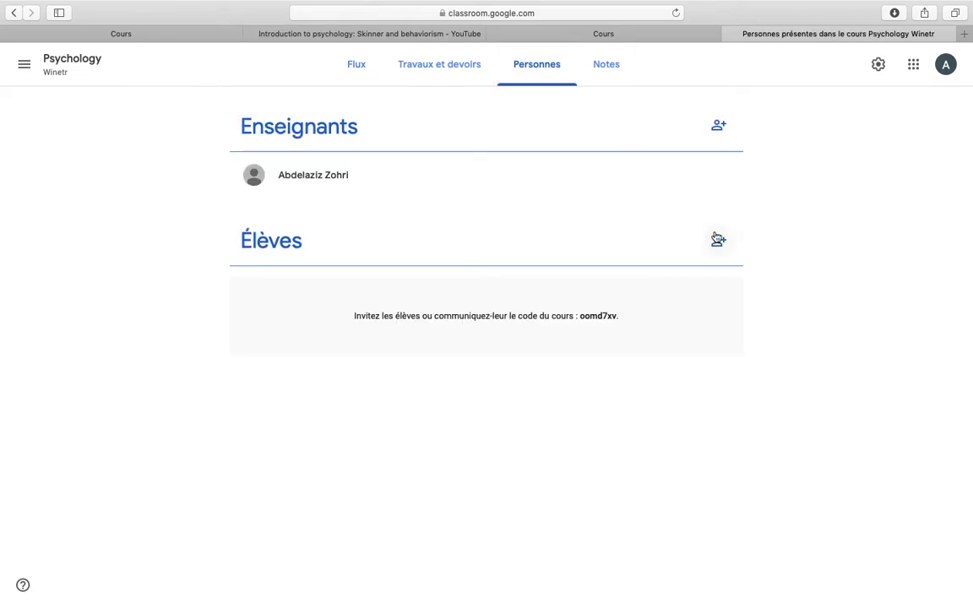
{"action": "left_click", "coordinate": [718, 241]}
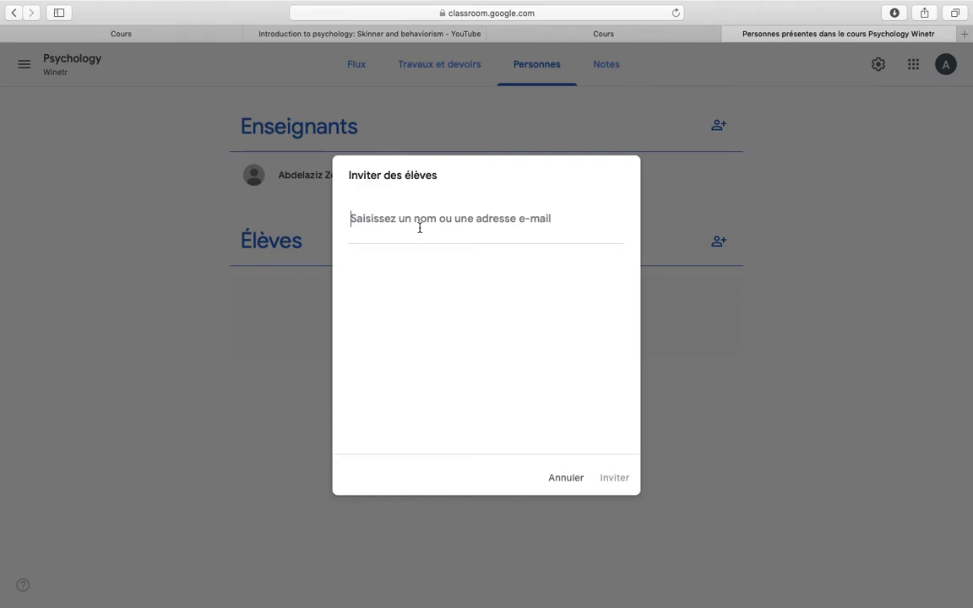
Enter the student's e-mail address and add the matching result as an invitee.
{"action": "left_click", "coordinate": [420, 227]}
{"action": "type", "text": "zakar"}
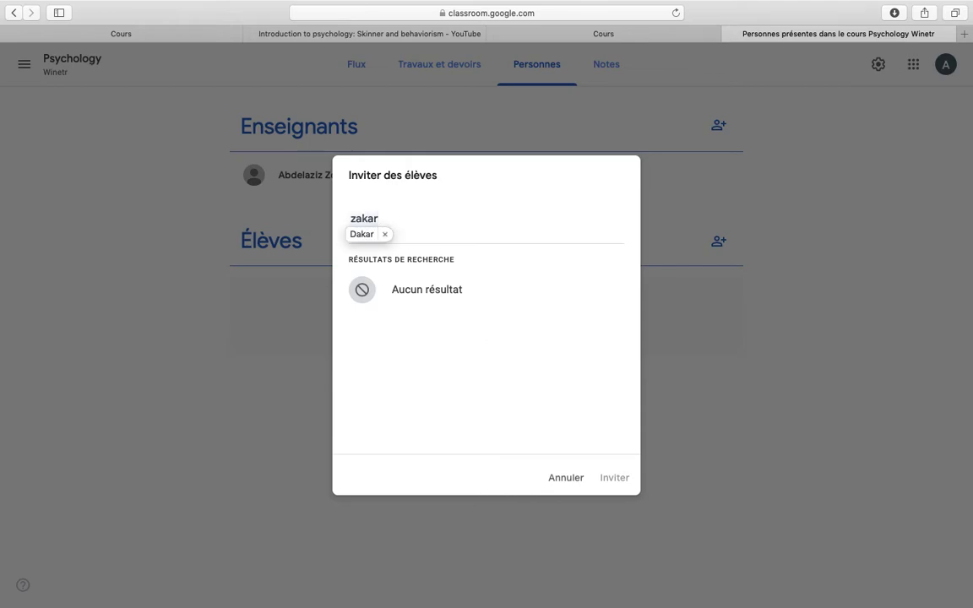
{"action": "key", "text": "BackSpace"}
{"action": "key", "text": "BackSpace"}
{"action": "key", "text": "BackSpace"}
{"action": "key", "text": "BackSpace"}
{"action": "key", "text": "BackSpace"}
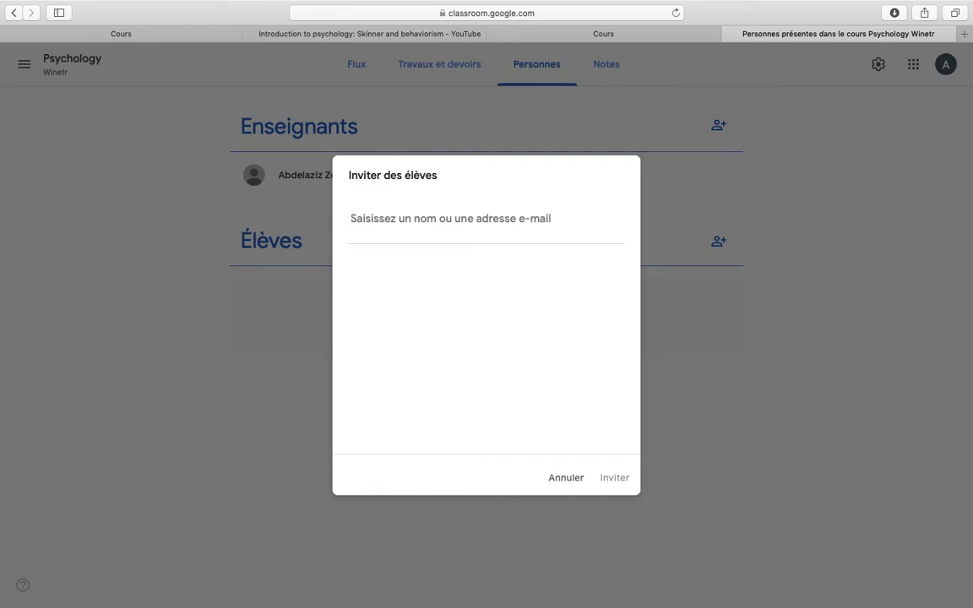
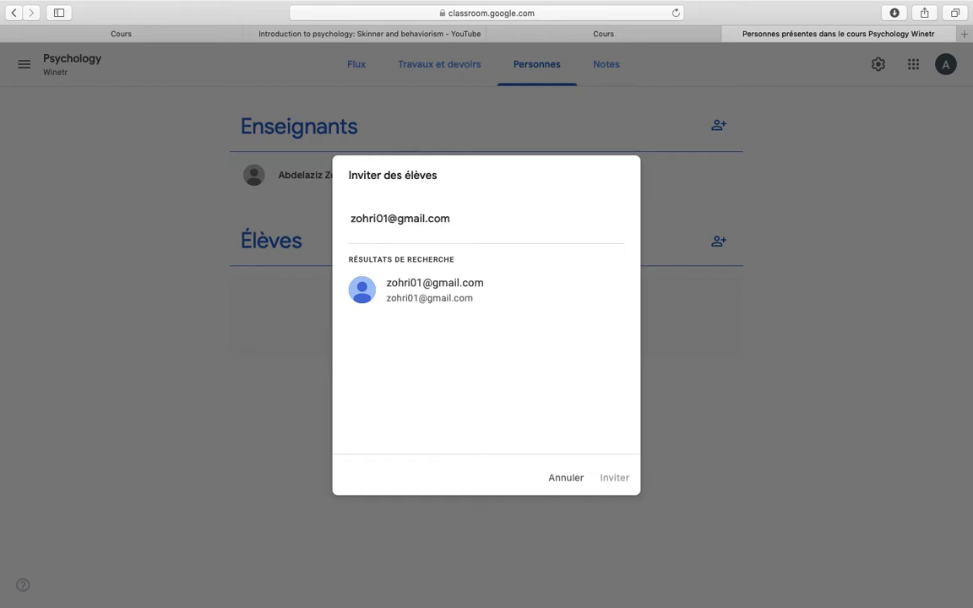
{"action": "left_click", "coordinate": [431, 296]}
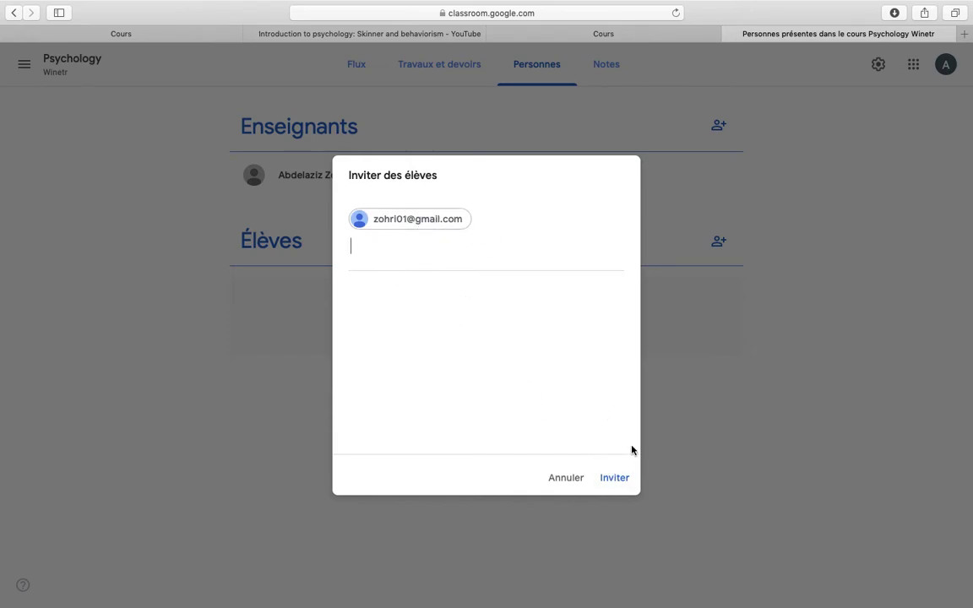
Send the invitation to the student.
{"action": "left_click", "coordinate": [615, 479]}
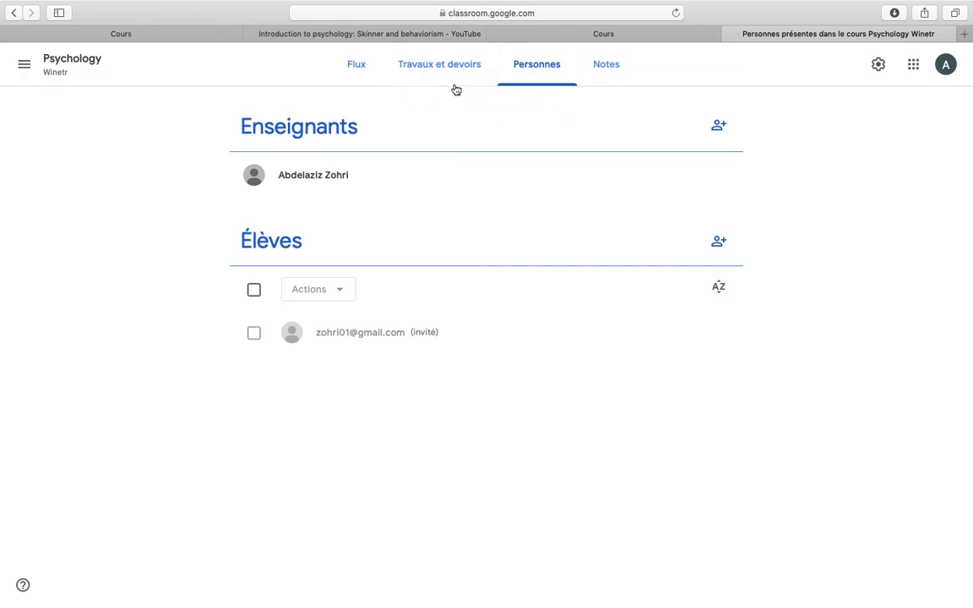
Start a new course material from the Classwork page, dismissing the intro tip.
{"action": "left_click", "coordinate": [430, 71]}
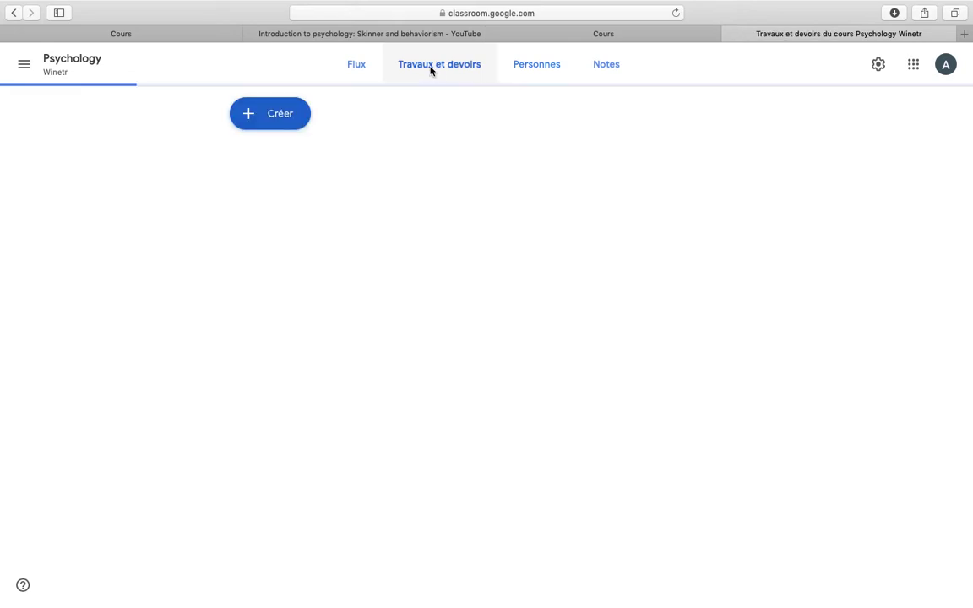
{"action": "left_click", "coordinate": [266, 120]}
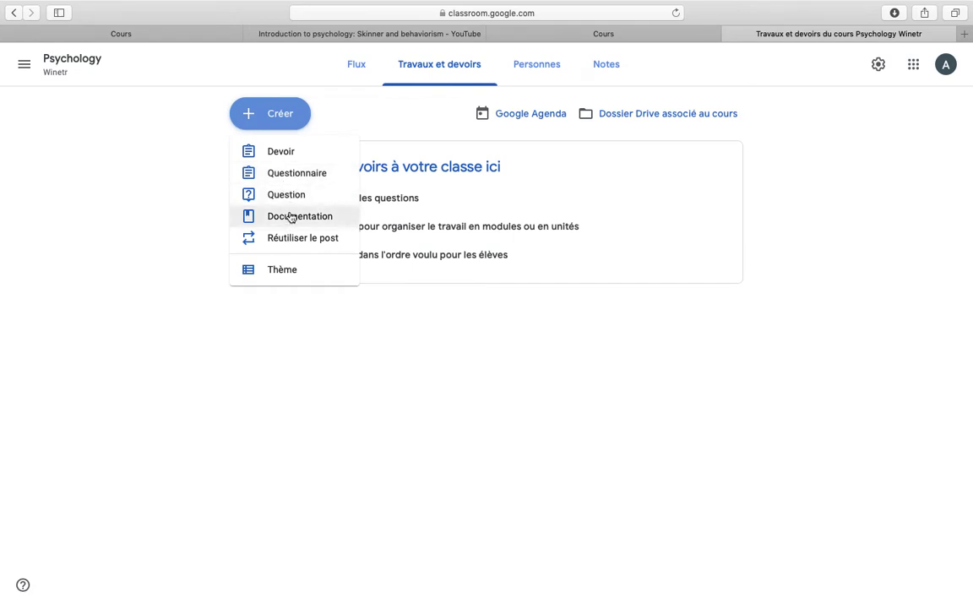
{"action": "left_click", "coordinate": [299, 217]}
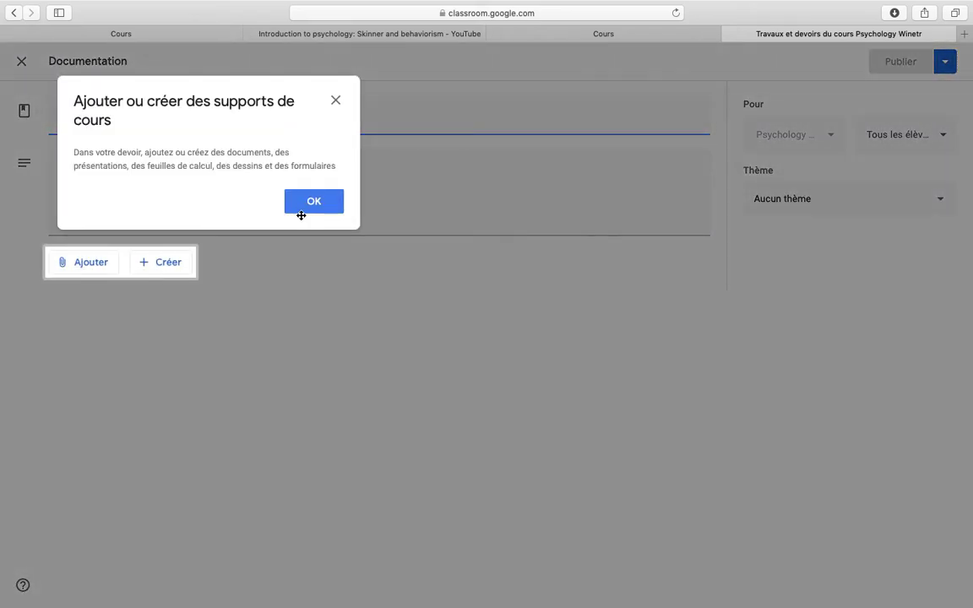
{"action": "left_click", "coordinate": [314, 202]}
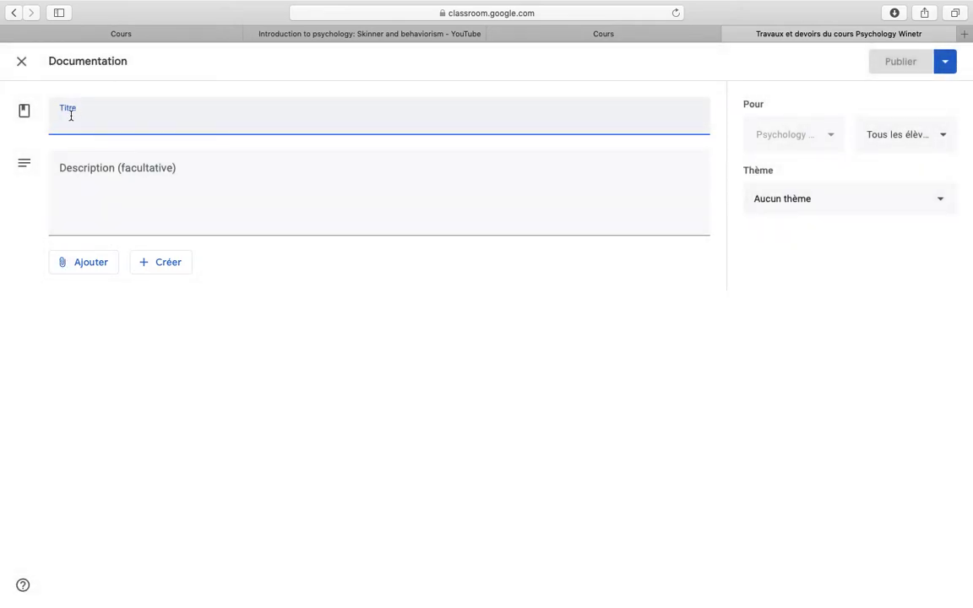
Title the material 'Behaviourism' with description 'Introduce students to behaviourism'.
{"action": "type", "text": "Behav"}
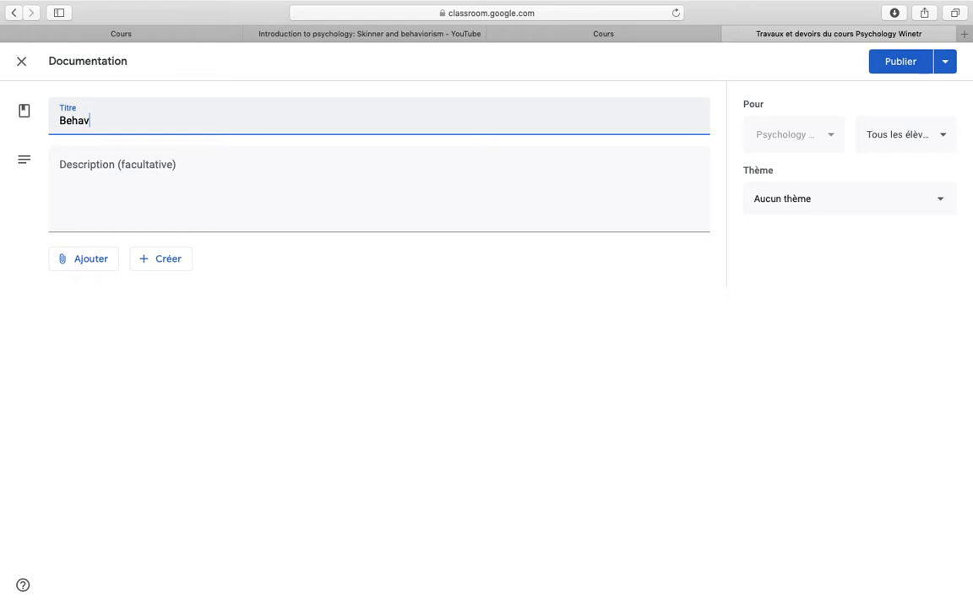
{"action": "type", "text": "iourism"}
{"action": "left_click", "coordinate": [81, 167]}
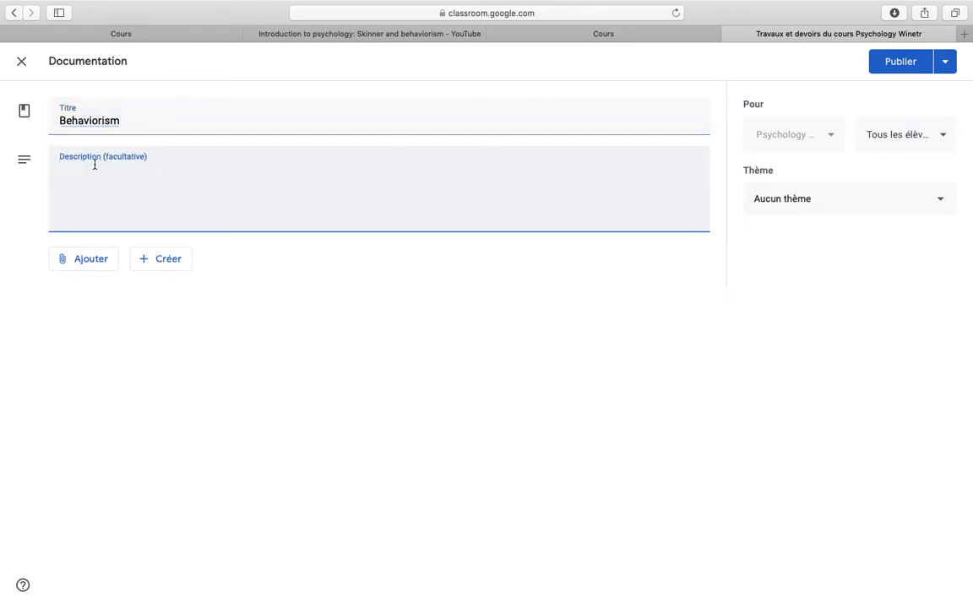
{"action": "type", "text": "Intr"}
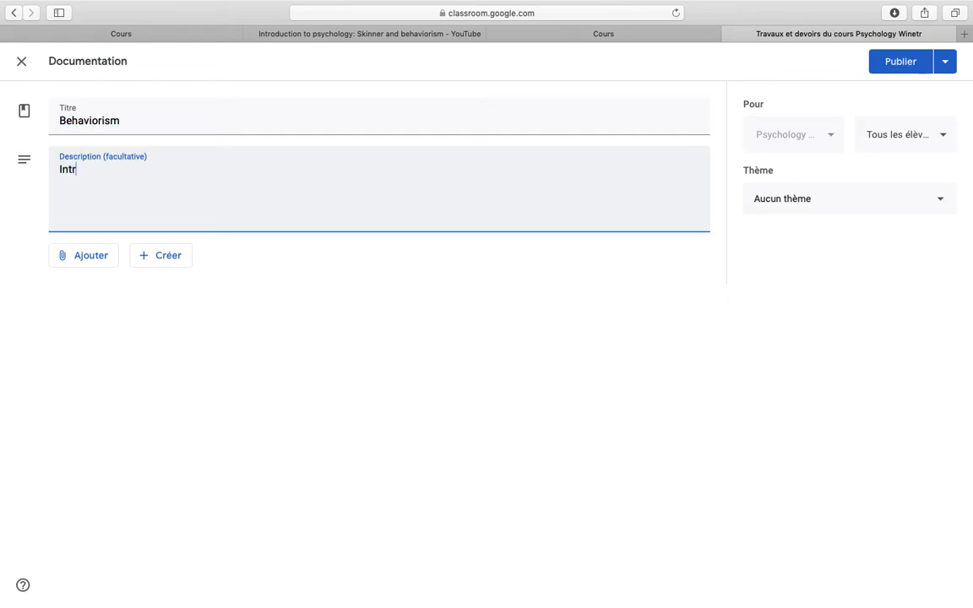
{"action": "type", "text": "oduce students "}
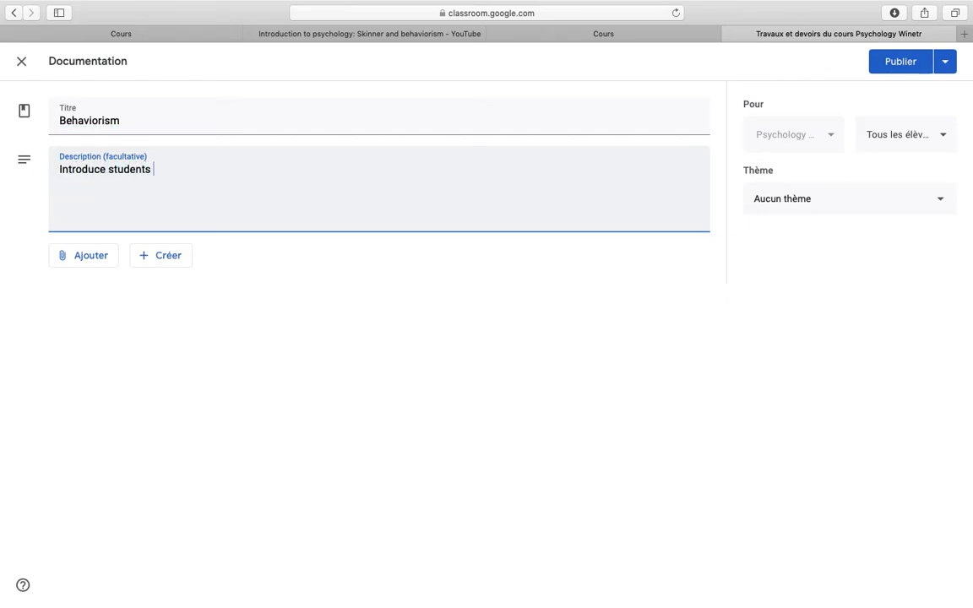
{"action": "type", "text": "to behavoi"}
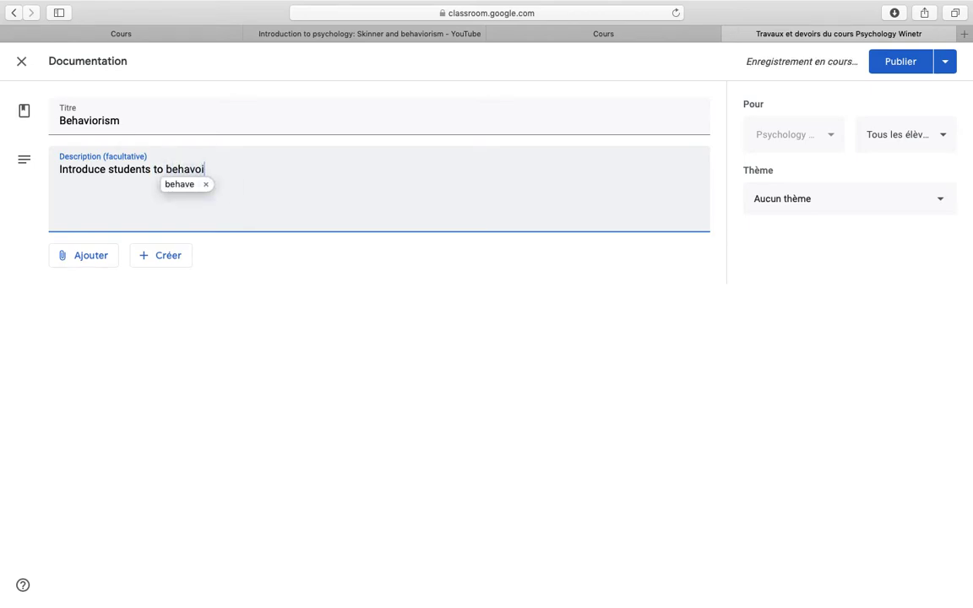
{"action": "key", "text": "BackSpace"}
{"action": "key", "text": "BackSpace"}
{"action": "type", "text": "iou"}
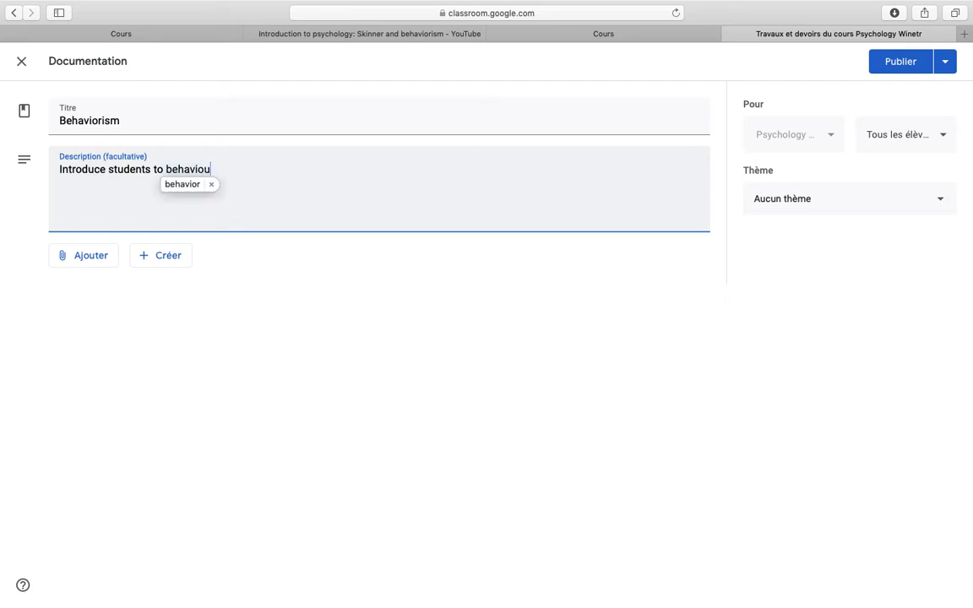
{"action": "type", "text": "rism"}
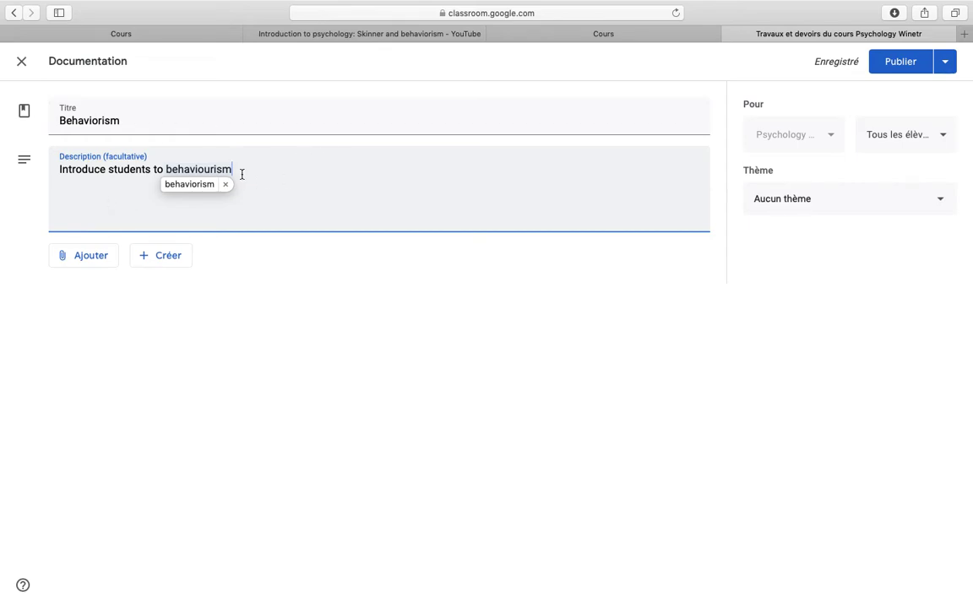
{"action": "left_click", "coordinate": [92, 258]}
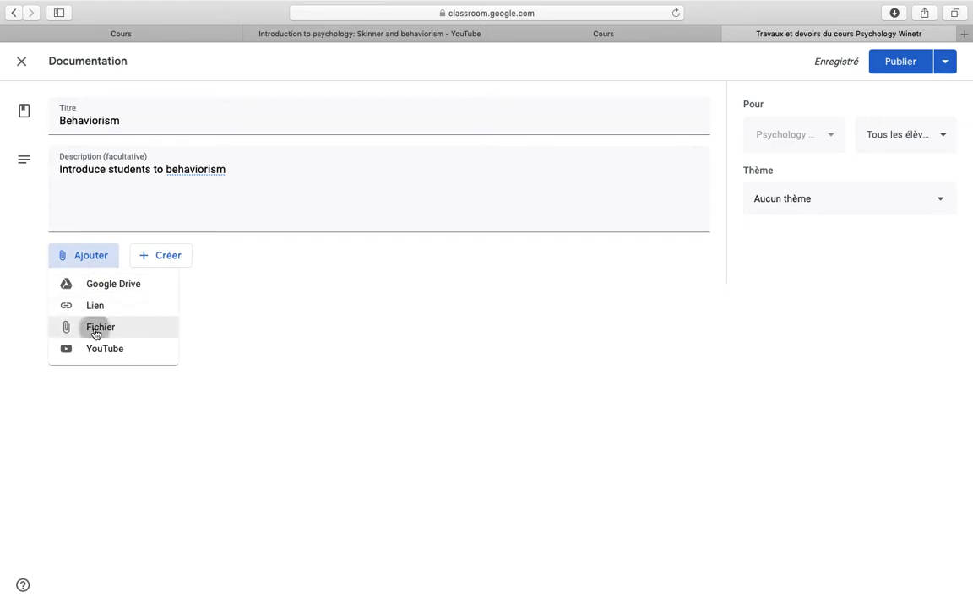
Upload 'behaviourism and knowledge.pdf' from the computer as an attachment.
{"action": "left_click", "coordinate": [95, 331]}
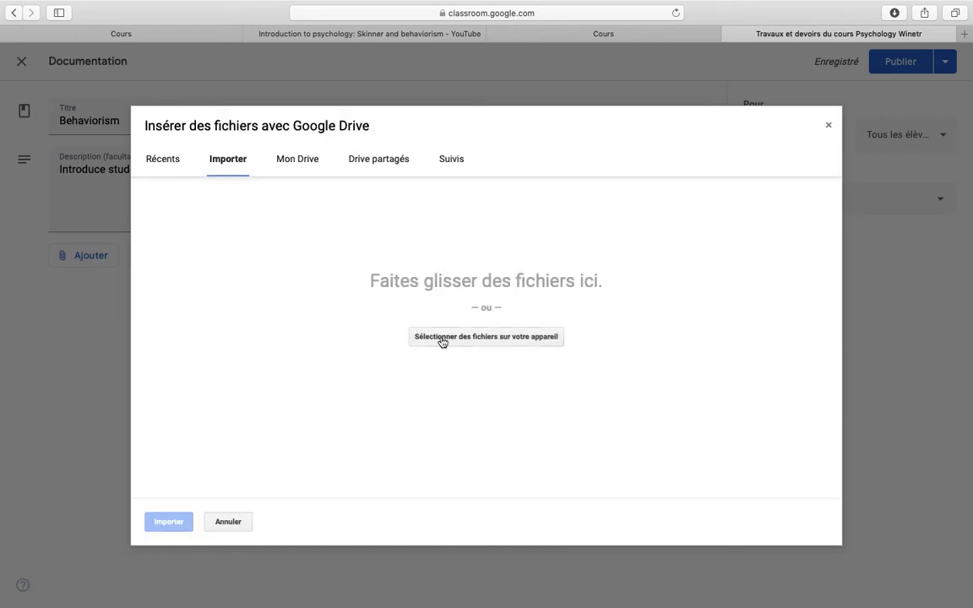
{"action": "left_click", "coordinate": [442, 339]}
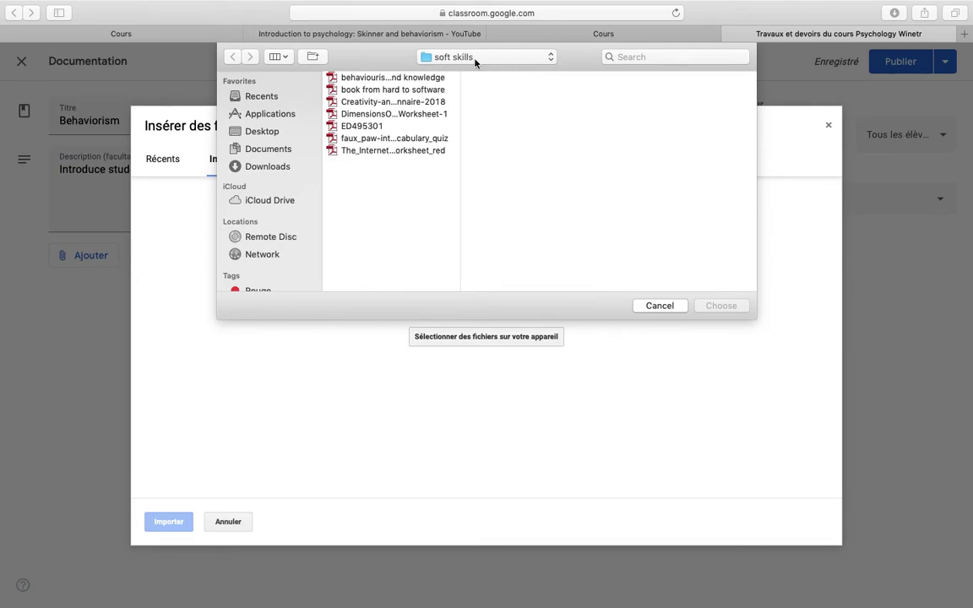
{"action": "left_click", "coordinate": [374, 78]}
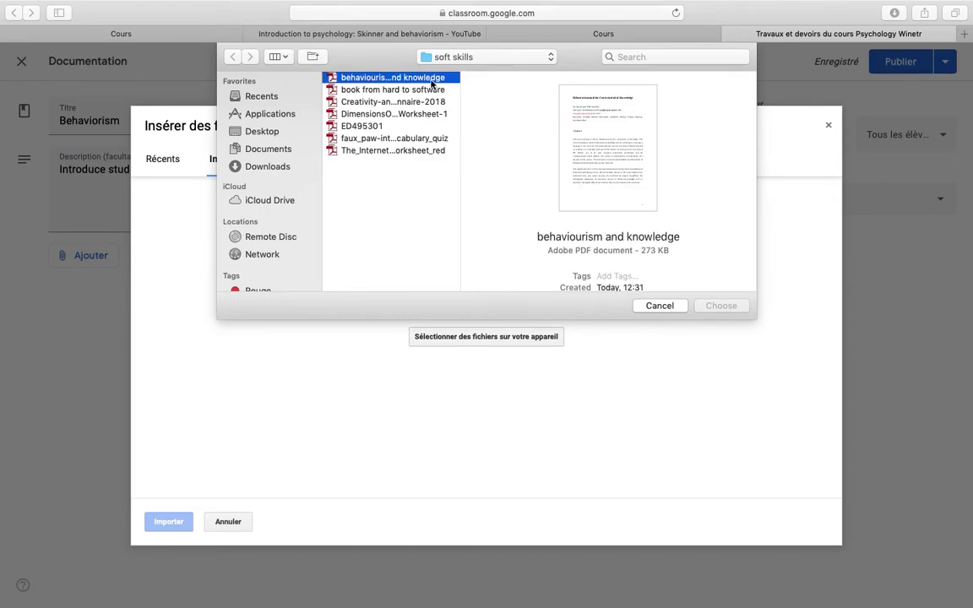
{"action": "double_click", "coordinate": [391, 78]}
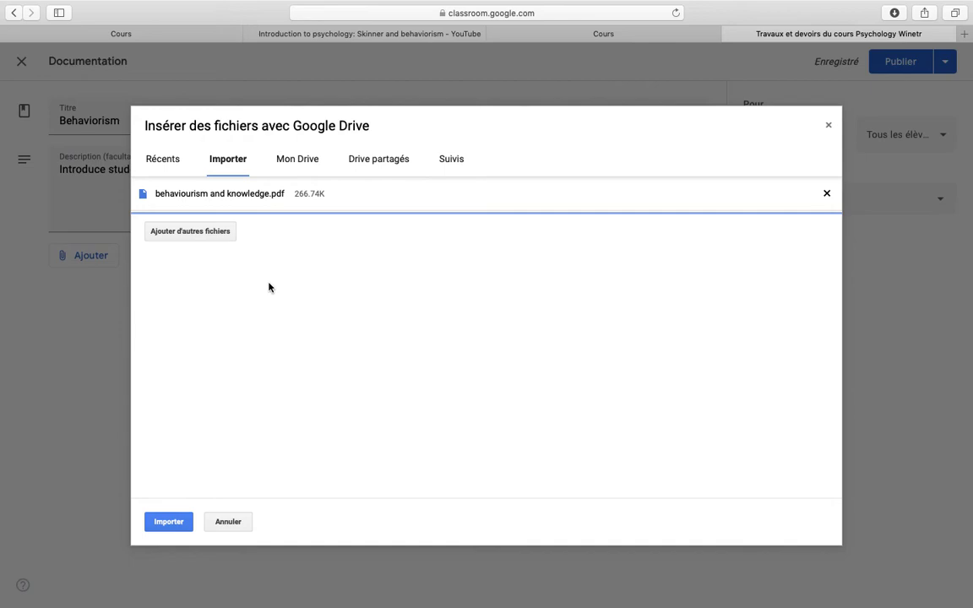
{"action": "left_click", "coordinate": [169, 522]}
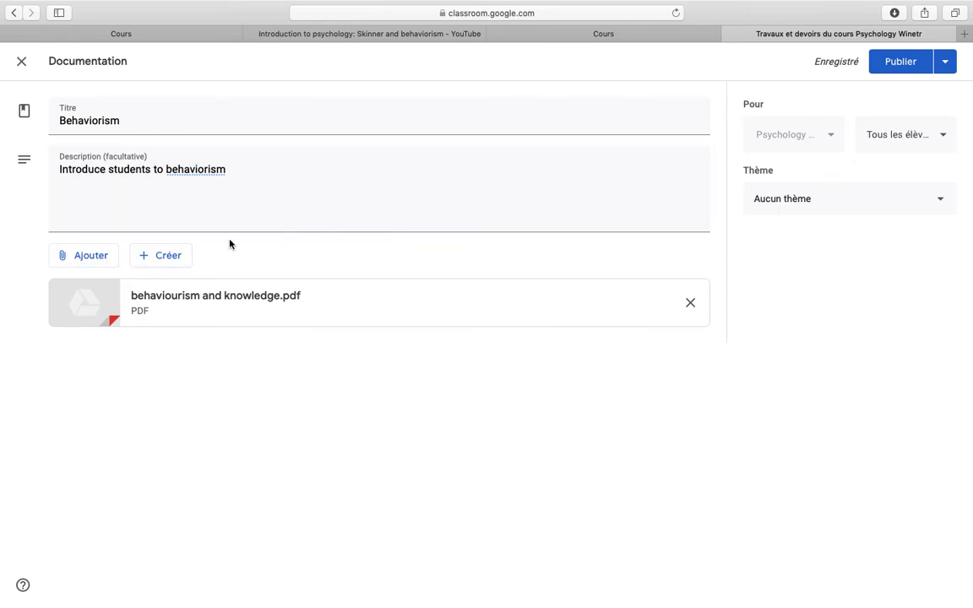
Choose YouTube from the attachment options to insert a video.
{"action": "left_click", "coordinate": [89, 263]}
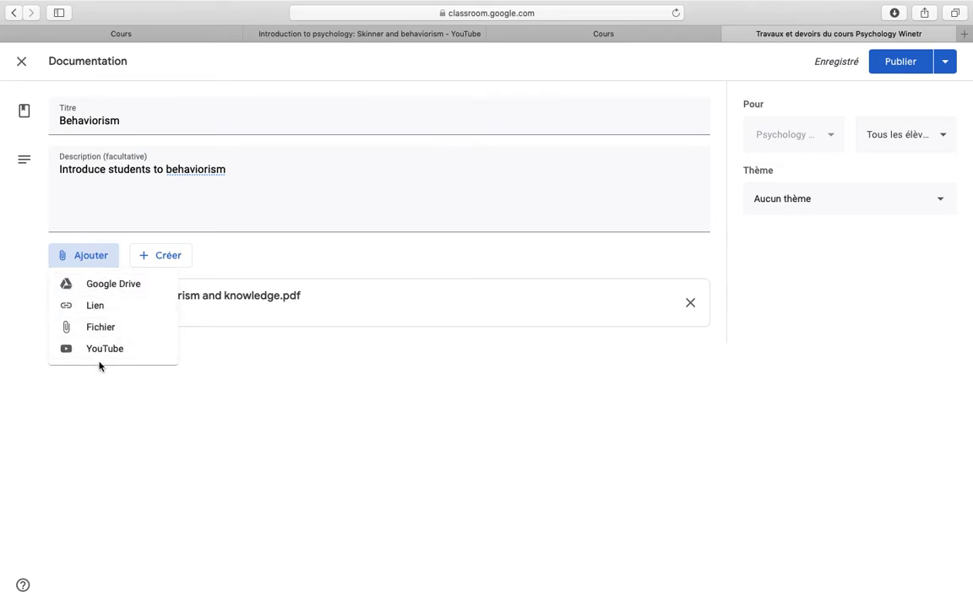
{"action": "left_click", "coordinate": [104, 349]}
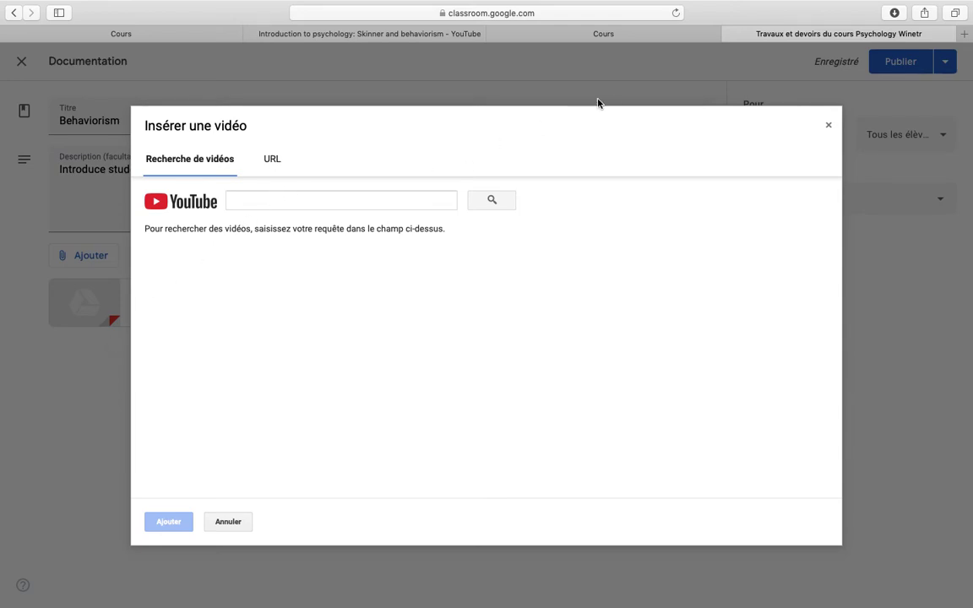
Copy the web address of the 'Introduction to psychology: Skinner and behaviorism' YouTube video.
{"action": "left_click", "coordinate": [324, 35]}
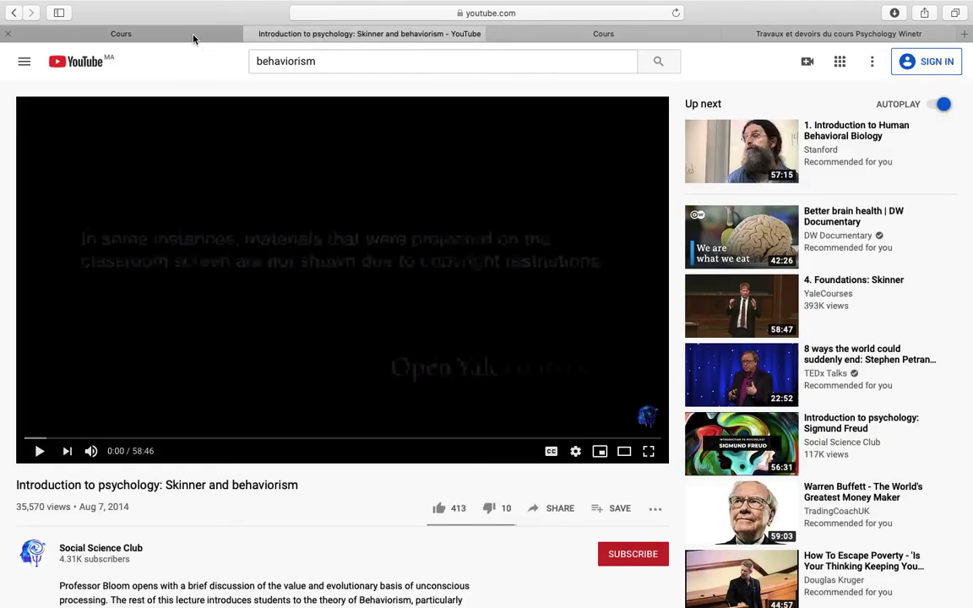
{"action": "left_click", "coordinate": [479, 15]}
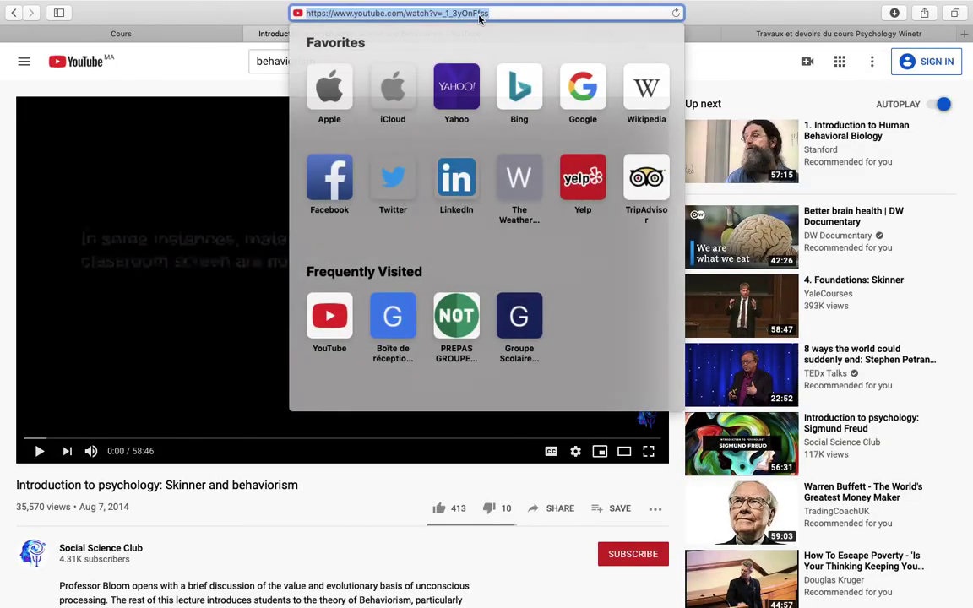
{"action": "right_click", "coordinate": [458, 13]}
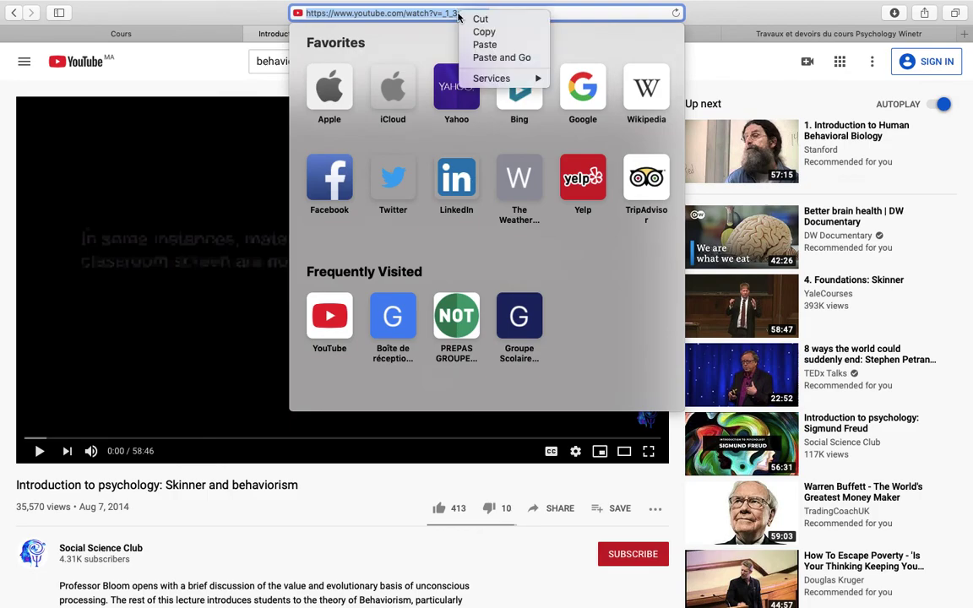
{"action": "left_click", "coordinate": [483, 32]}
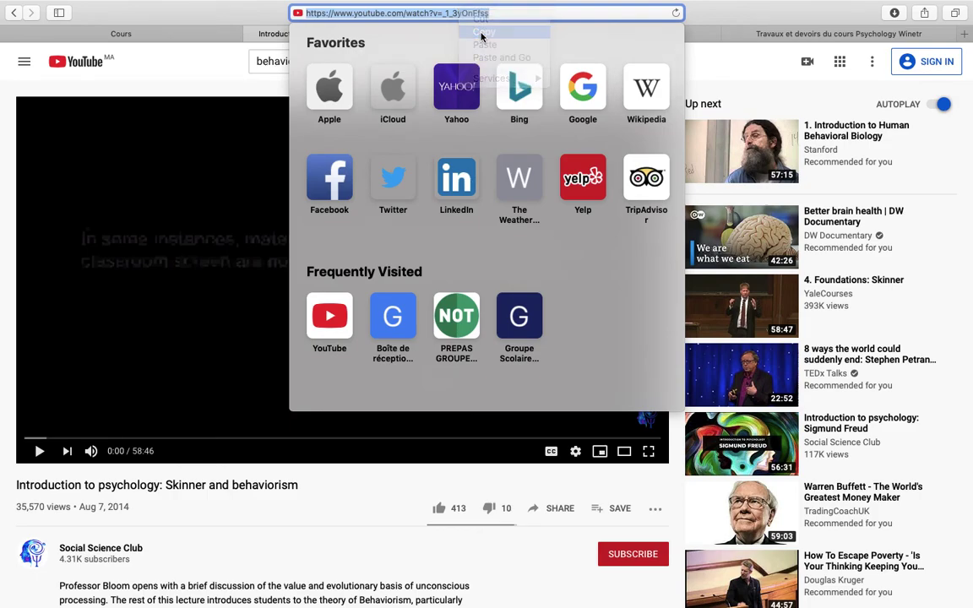
{"action": "left_click", "coordinate": [763, 34]}
Search the pasted video URL and attach the Skinner and behaviorism video to the material.
{"action": "left_click", "coordinate": [264, 202]}
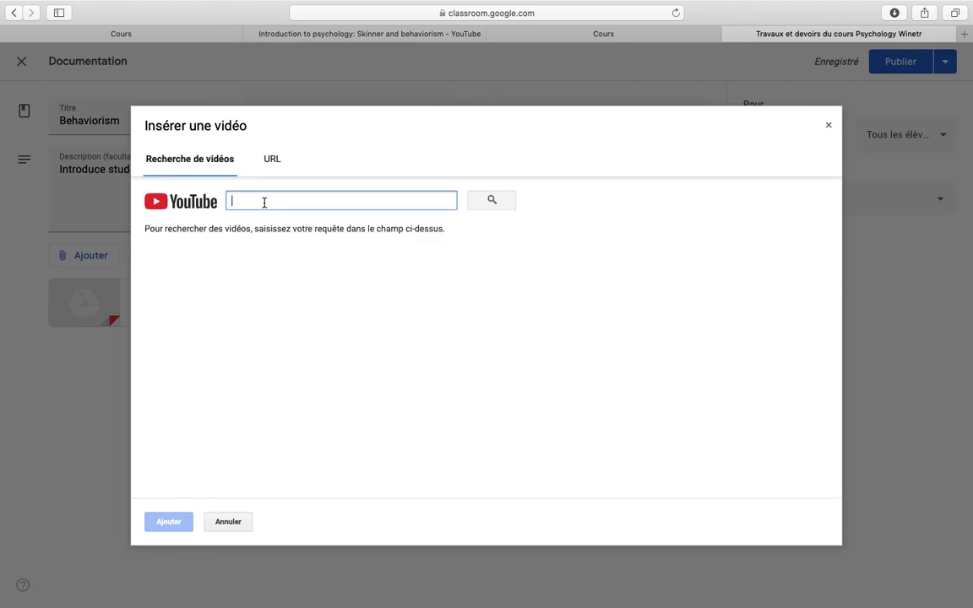
{"action": "key", "text": "super+v"}
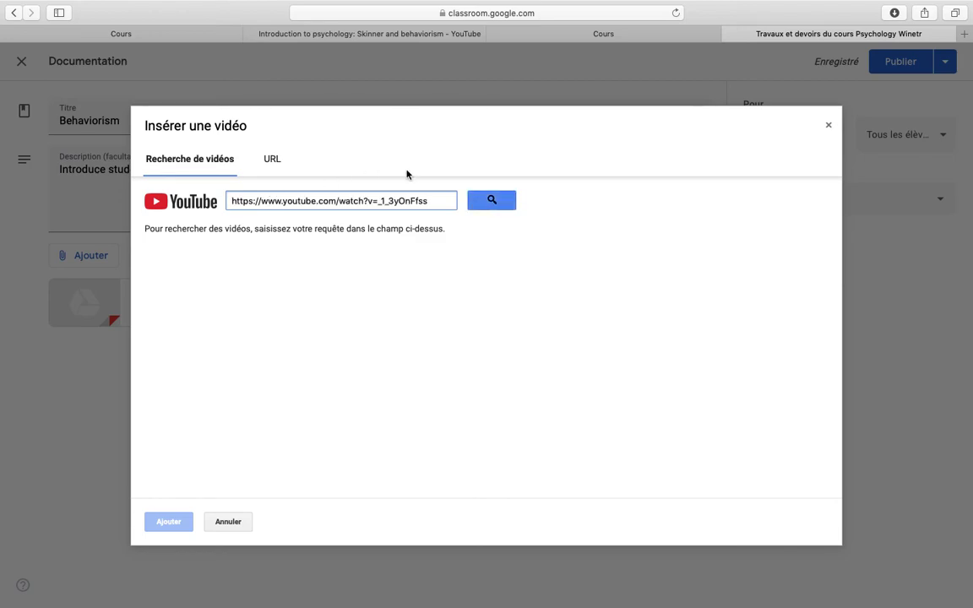
{"action": "left_click", "coordinate": [499, 201]}
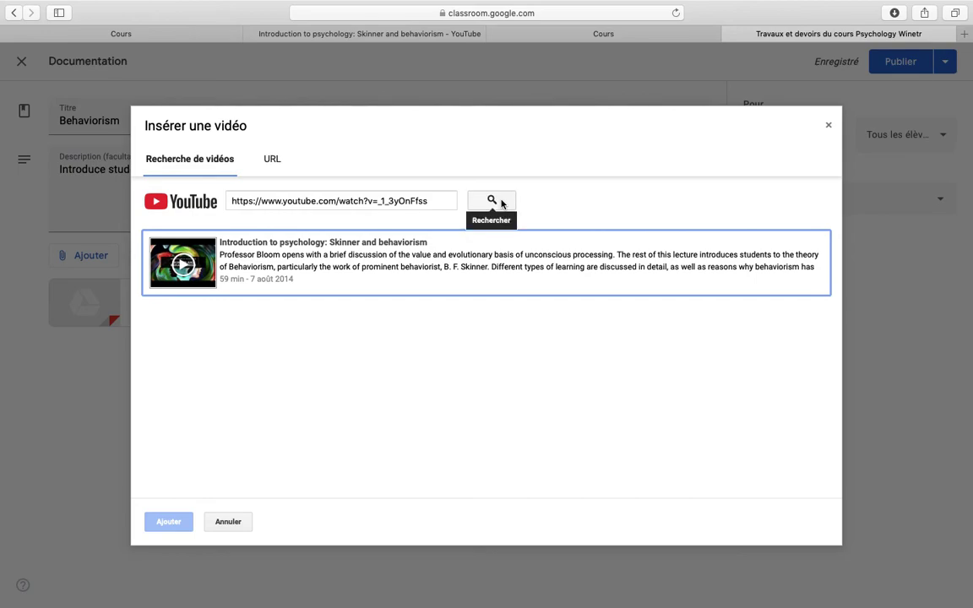
{"action": "left_click", "coordinate": [274, 258]}
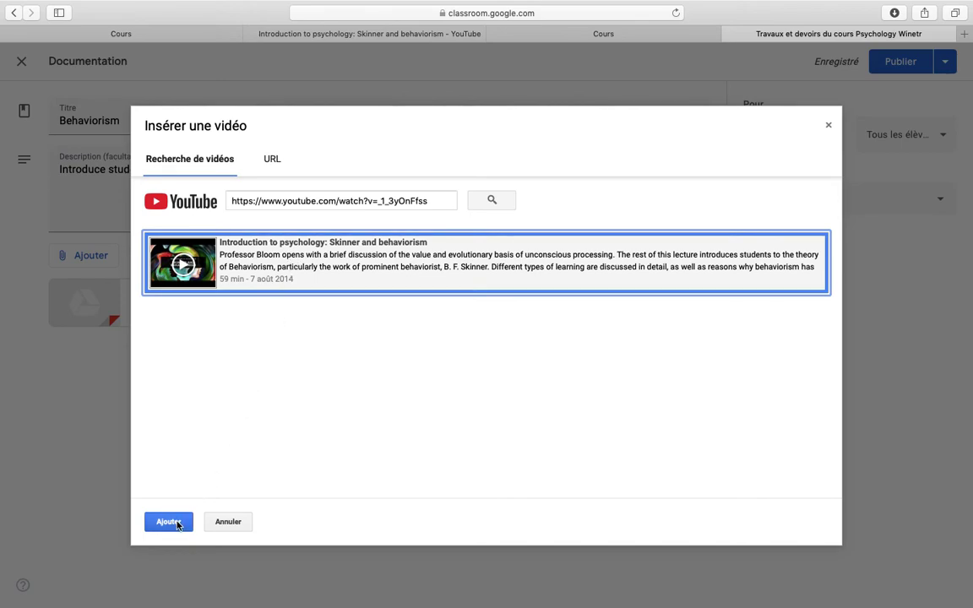
{"action": "left_click", "coordinate": [171, 521]}
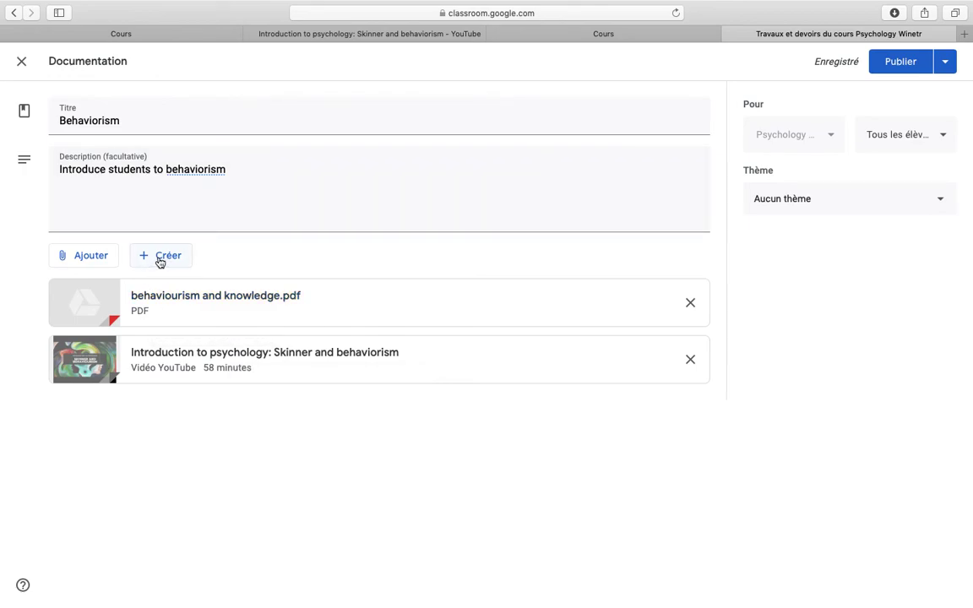
{"action": "left_click", "coordinate": [110, 259]}
{"action": "left_click", "coordinate": [152, 259]}
{"action": "left_click", "coordinate": [152, 260]}
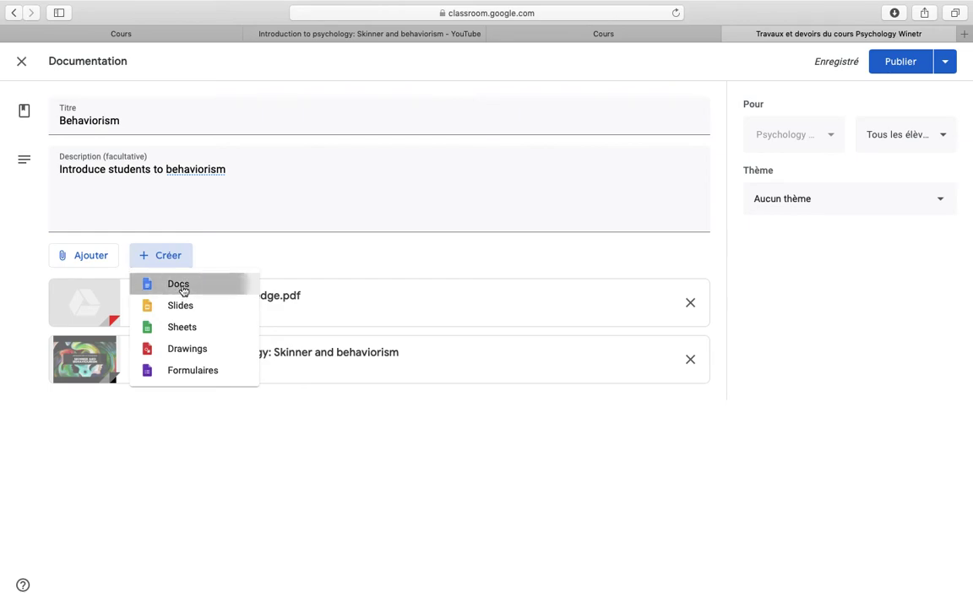
Create a new Docs attachment and open the untitled document.
{"action": "left_click", "coordinate": [183, 290]}
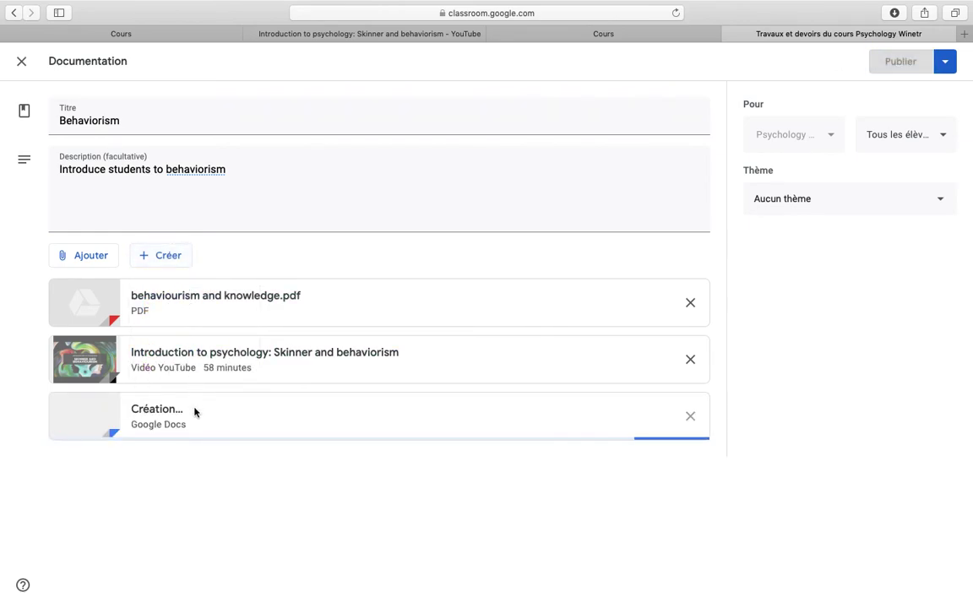
{"action": "left_click", "coordinate": [215, 424]}
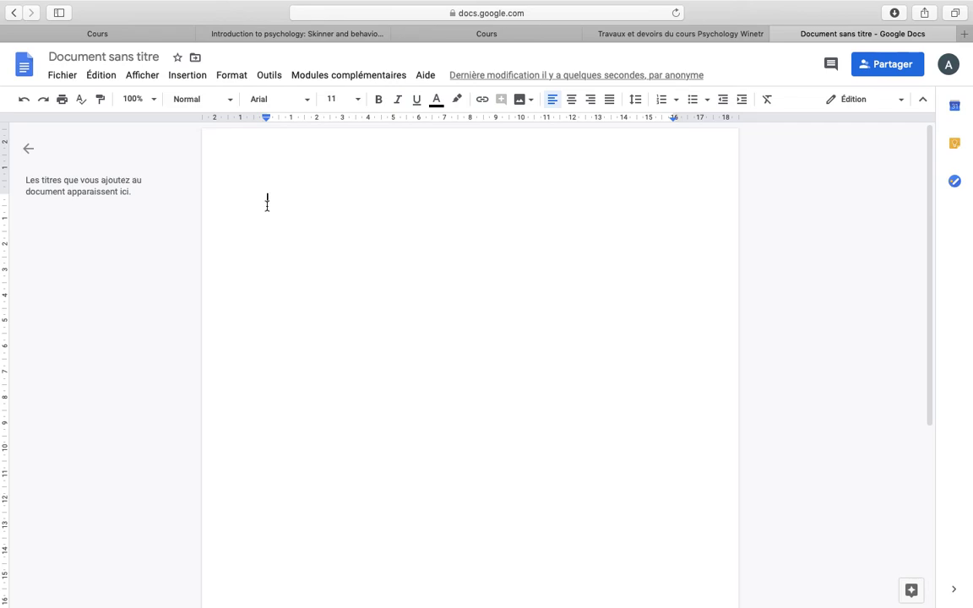
Write 'When did behaviourism appear first?' and 'who are the pioneers of this theory?' on separate lines, then select both.
{"action": "type", "text": "When"}
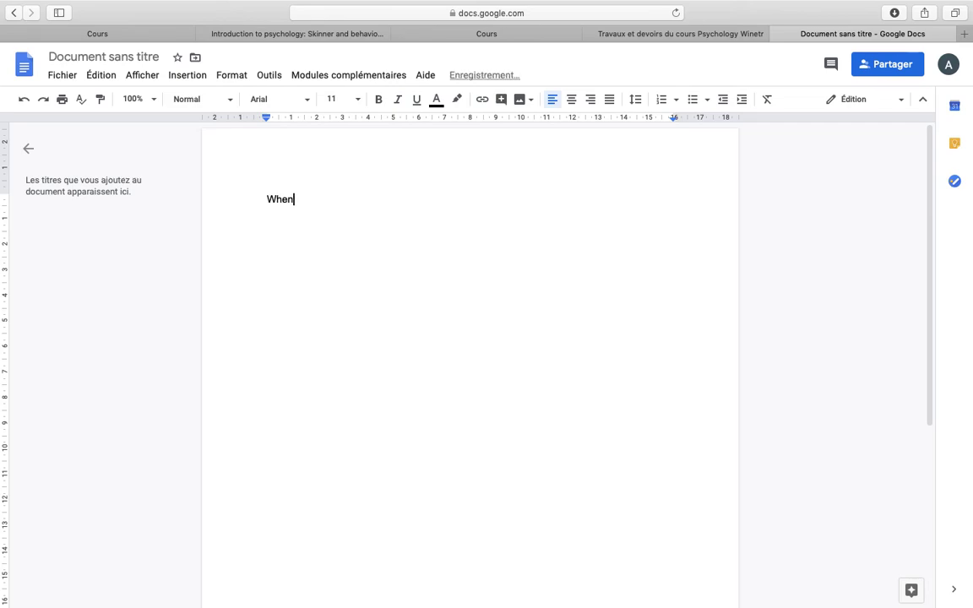
{"action": "type", "text": " did behaviourism"}
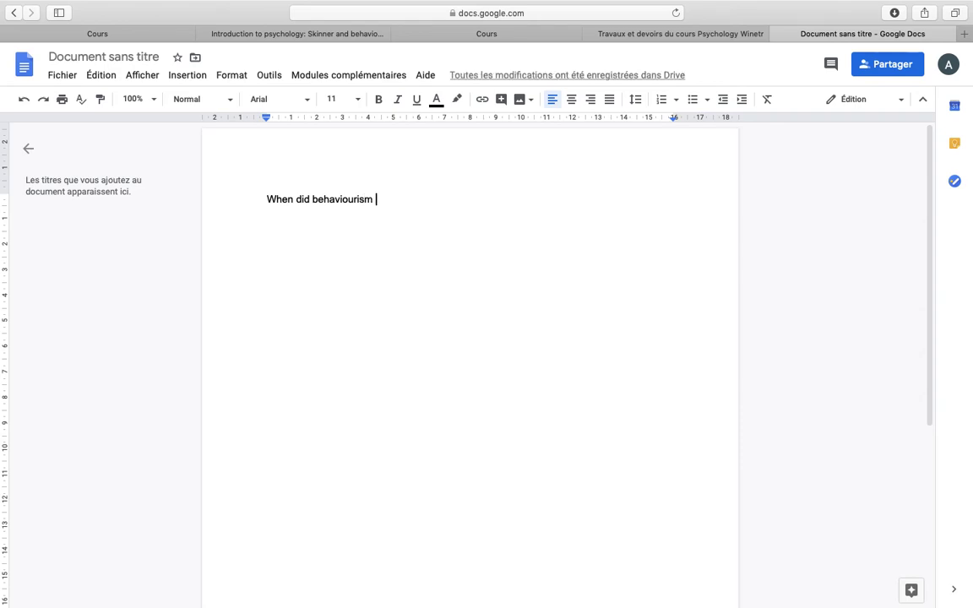
{"action": "type", "text": " appear first"}
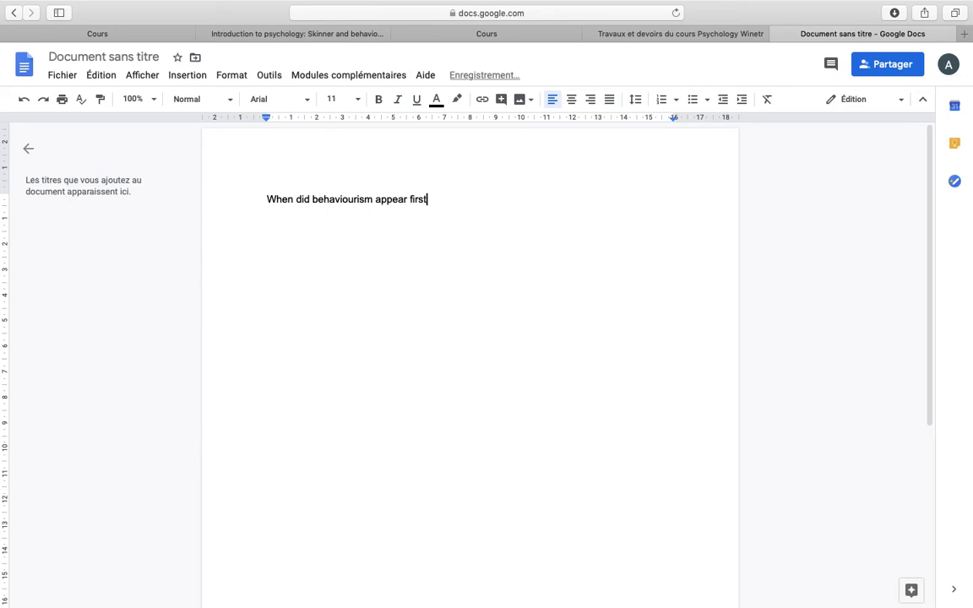
{"action": "type", "text": "?"}
{"action": "key", "text": "Return"}
{"action": "type", "text": "who are the pioneers of this theory"}
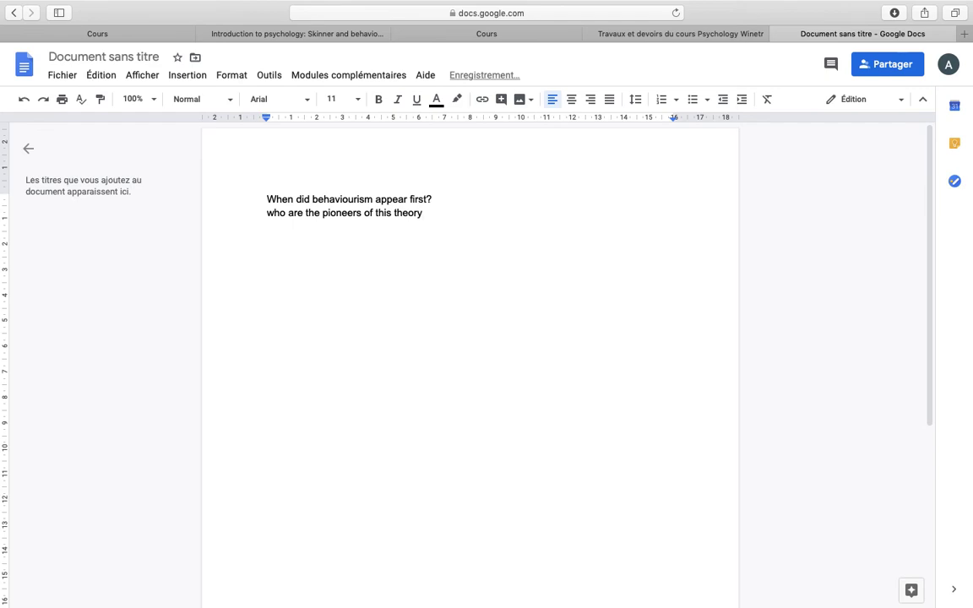
{"action": "type", "text": "?"}
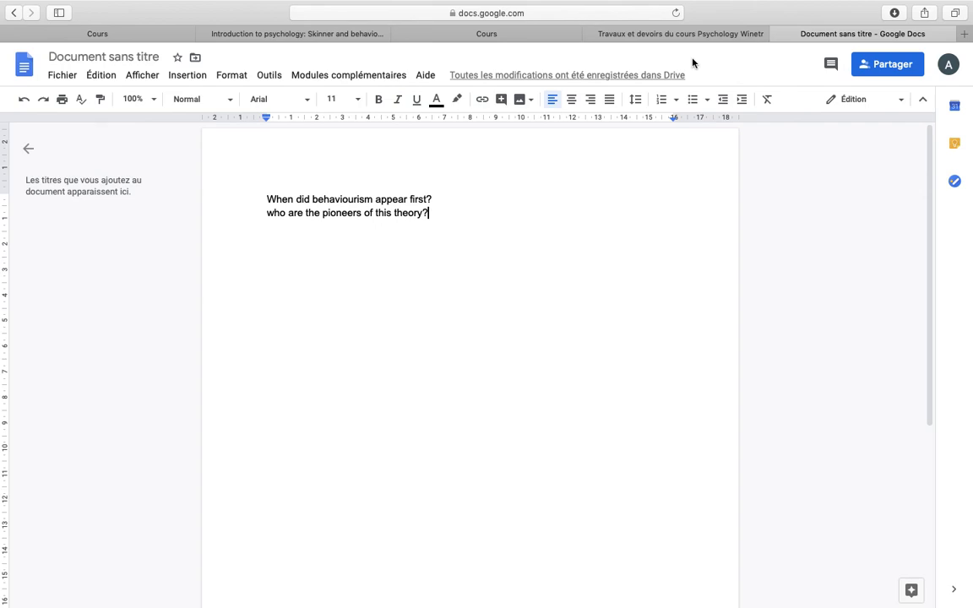
{"action": "mouse_move", "coordinate": [581, 78]}
{"action": "left_click_drag", "start_coordinate": [267, 199], "coordinate": [453, 218]}
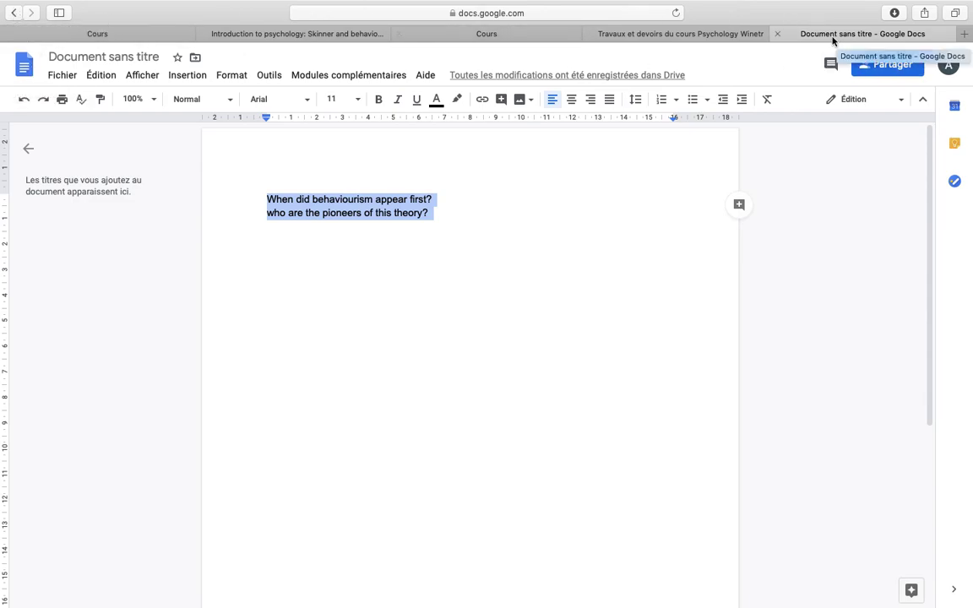
Check the document's version history, then close the Docs tab to return to Classroom.
{"action": "left_click", "coordinate": [656, 76]}
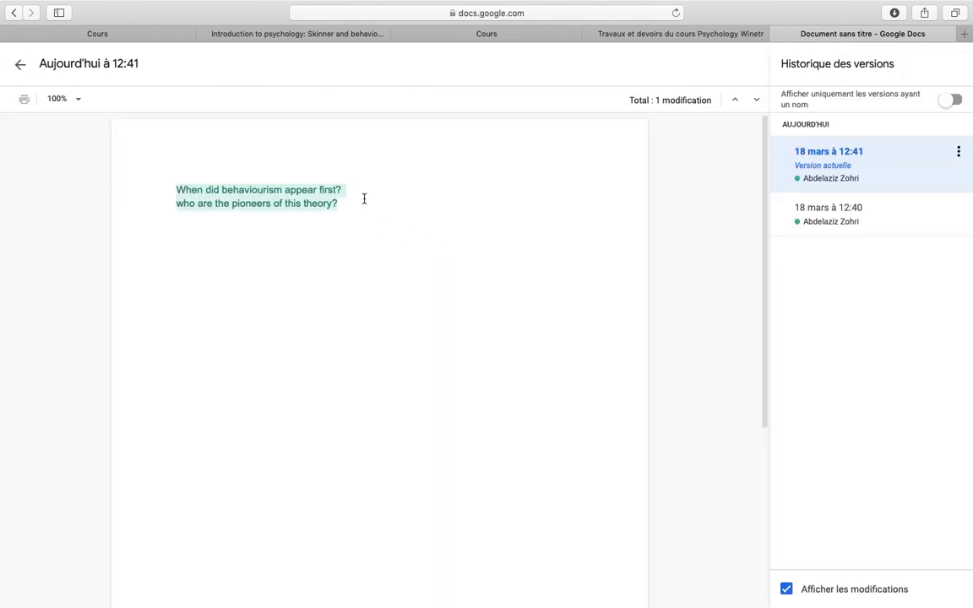
{"action": "left_click", "coordinate": [778, 33]}
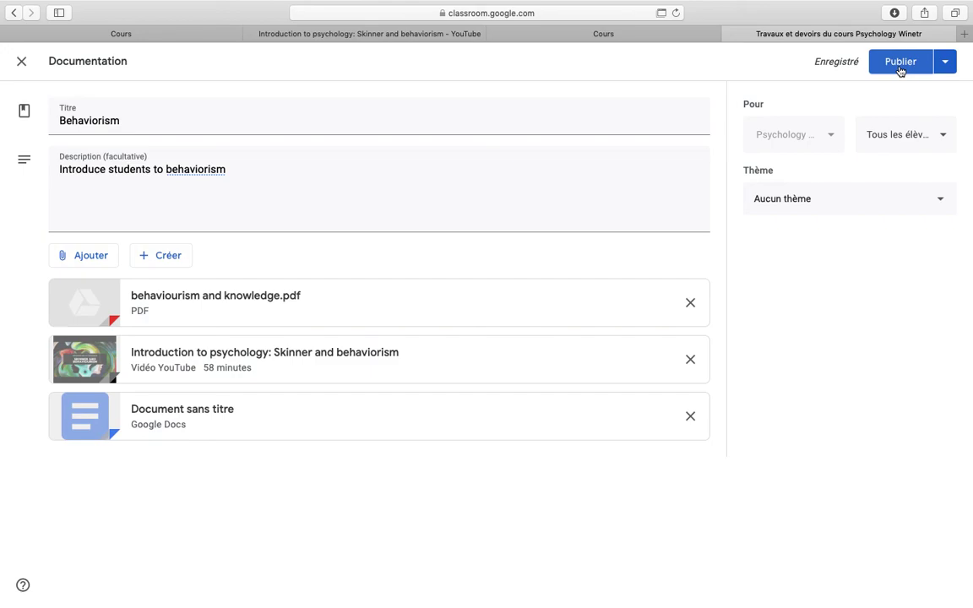
Publish the Behaviorism material with its PDF, Skinner video and questions document.
{"action": "left_click", "coordinate": [900, 67]}
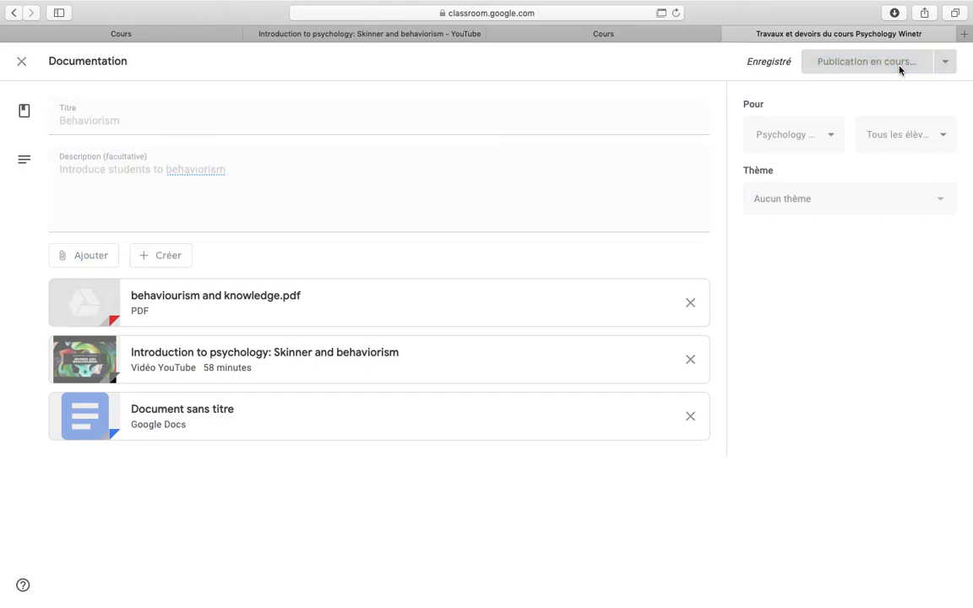